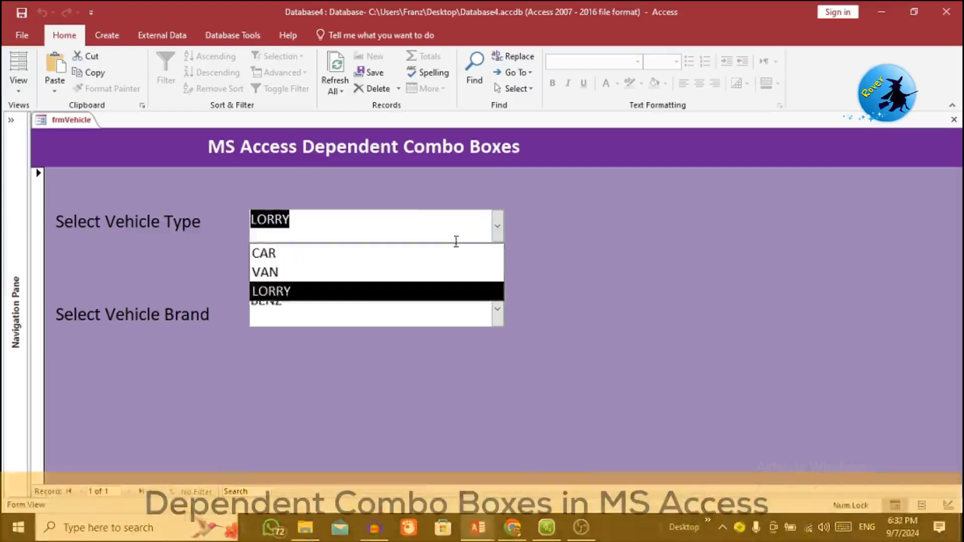
Step: Test frmVehicle: choose Acqua for CAR, KDH for VAN, then BENZ and TATA for LORRY
left_click(497, 308)
left_click(476, 340)
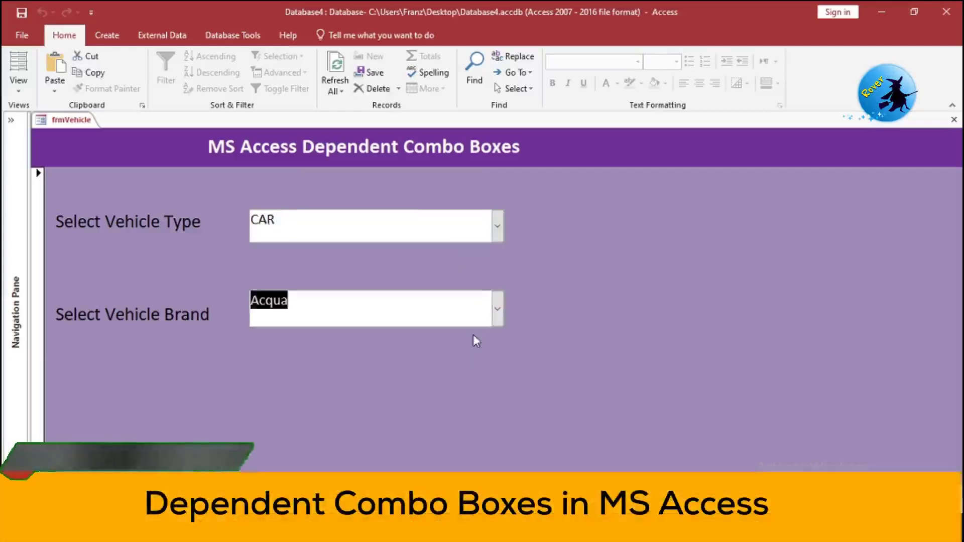
left_click(497, 225)
left_click(486, 271)
left_click(497, 308)
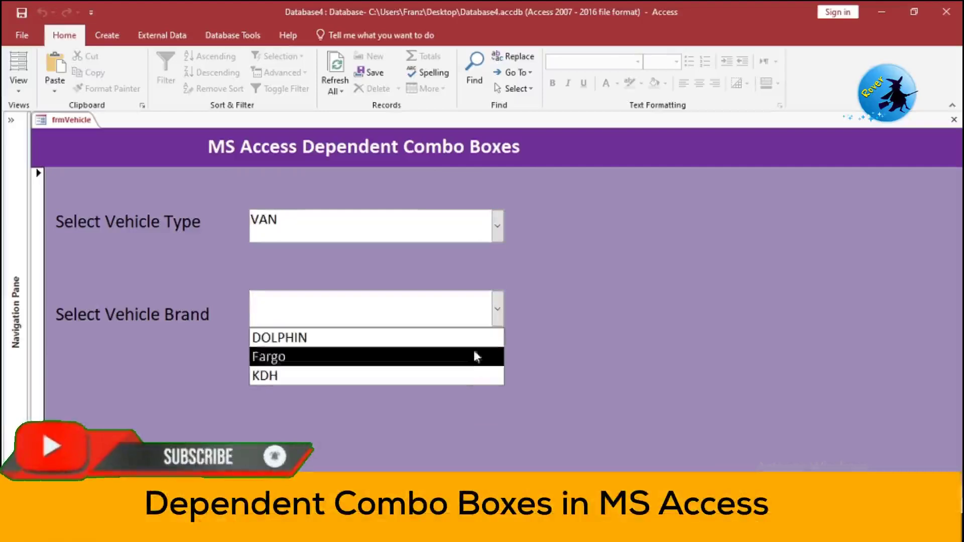
left_click(466, 374)
left_click(497, 226)
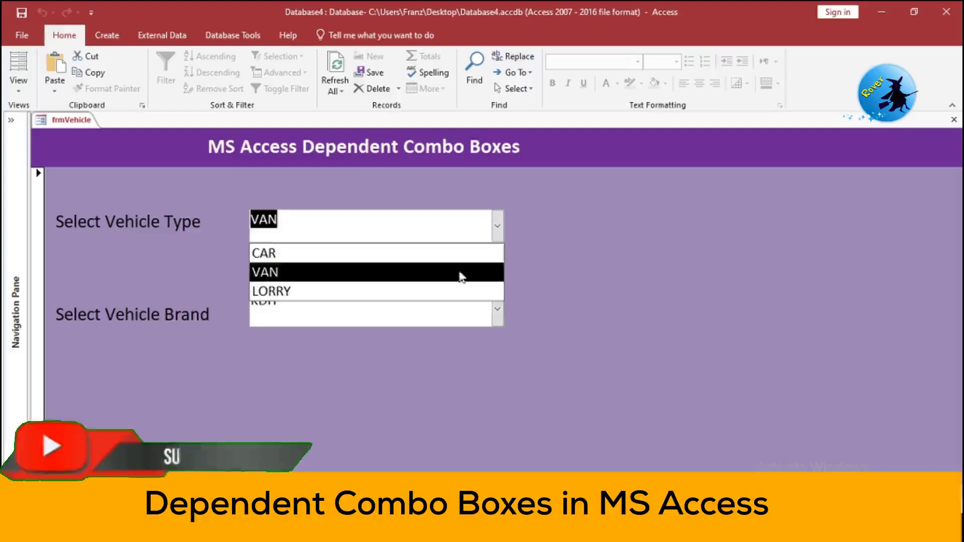
left_click(454, 290)
left_click(497, 308)
left_click(481, 335)
left_click(497, 308)
left_click(464, 354)
Step: Repeat the check with CAR and Axio, VAN and DOLPHIN, then list LORRY's brands
left_click(497, 226)
left_click(487, 253)
left_click(499, 233)
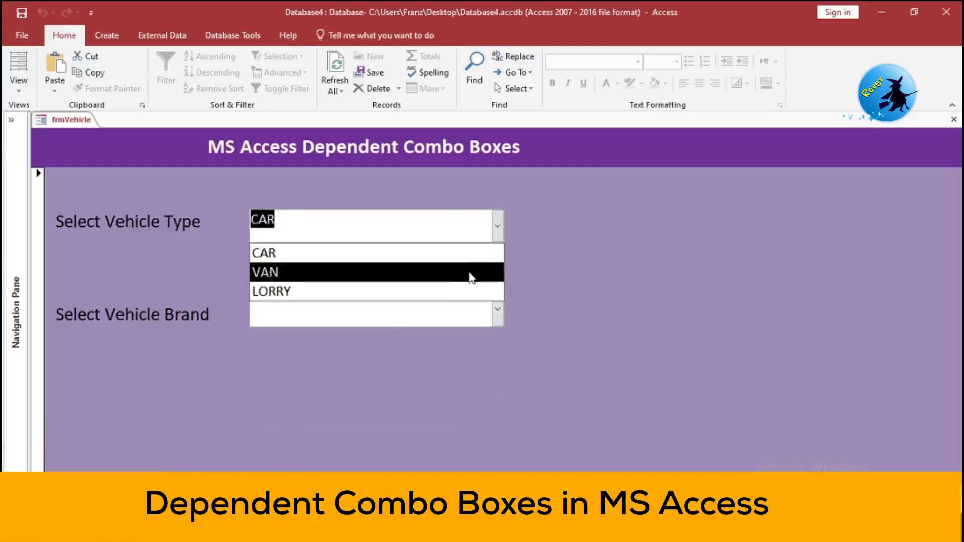
left_click(471, 254)
left_click(497, 308)
left_click(478, 362)
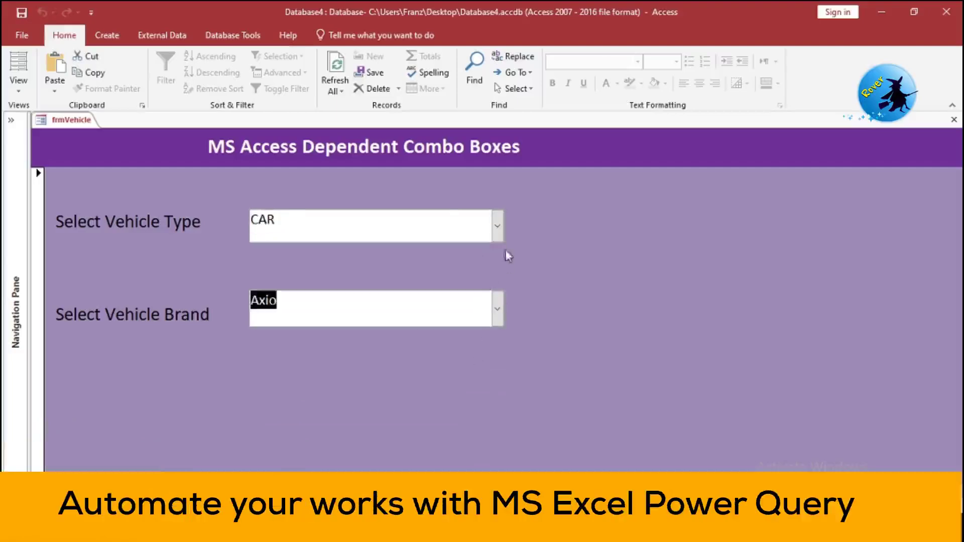
left_click(497, 226)
left_click(477, 273)
left_click(494, 293)
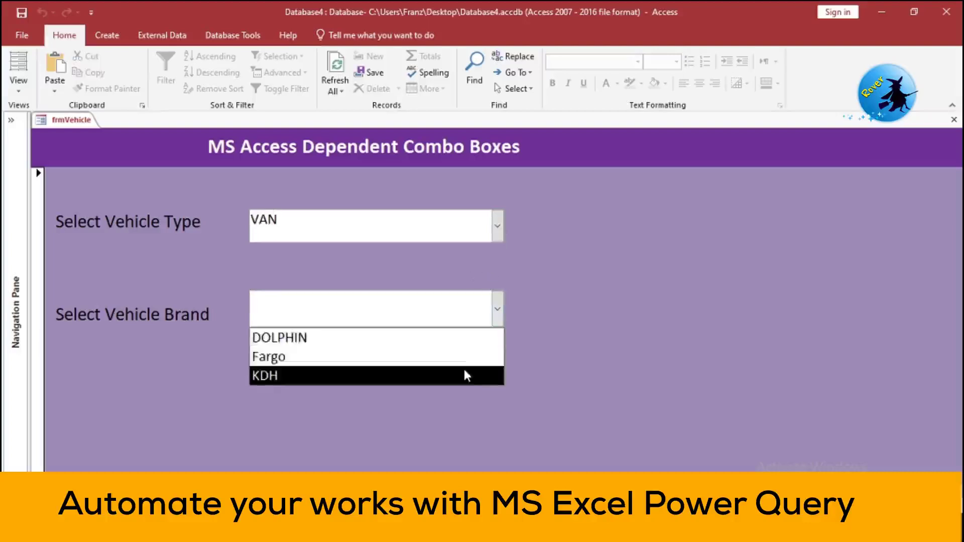
left_click(467, 335)
left_click(498, 226)
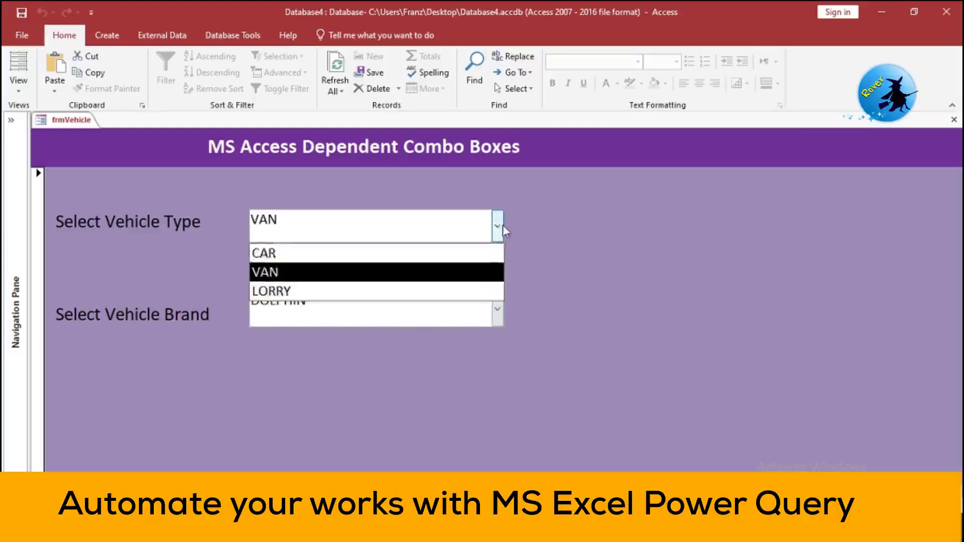
left_click(468, 290)
left_click(497, 308)
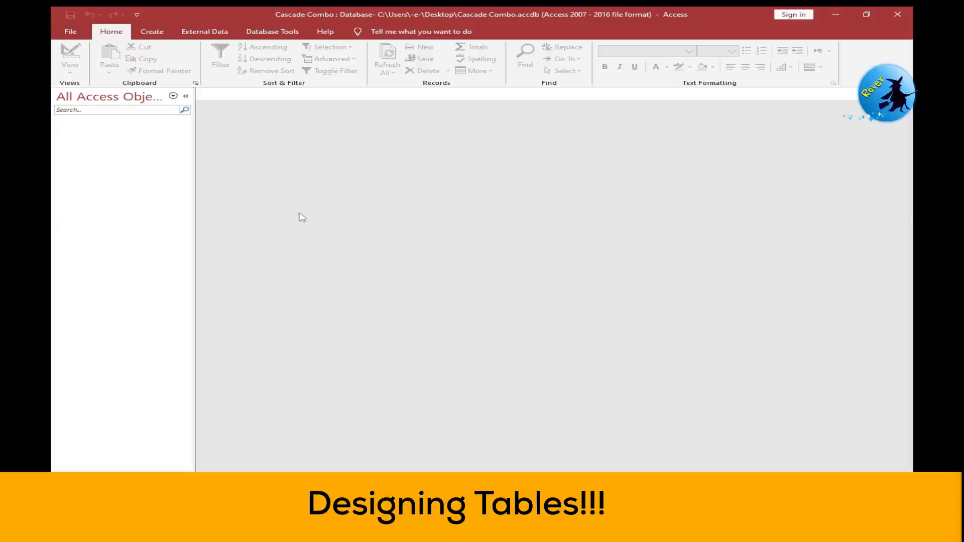
Step: Create a new blank table and save it as tblVehicles
left_click(155, 32)
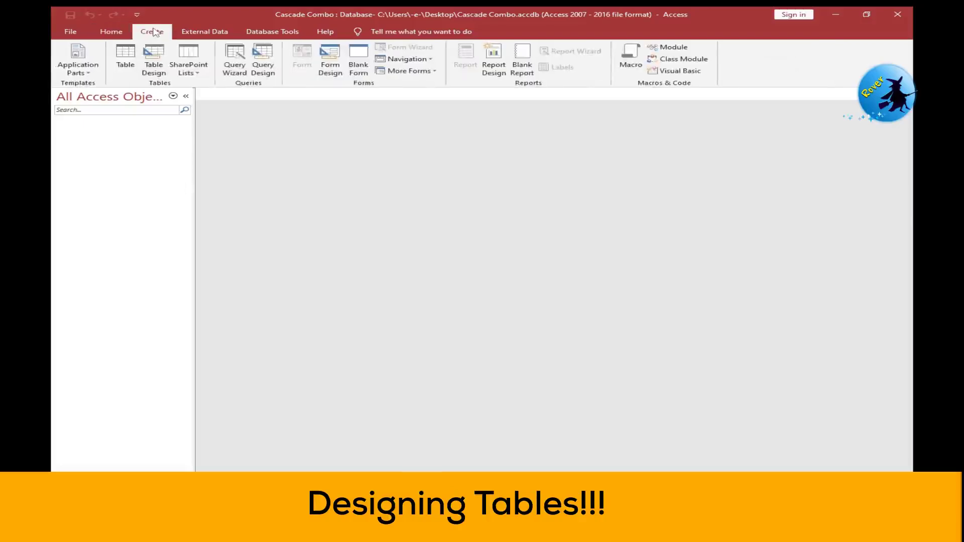
left_click(127, 59)
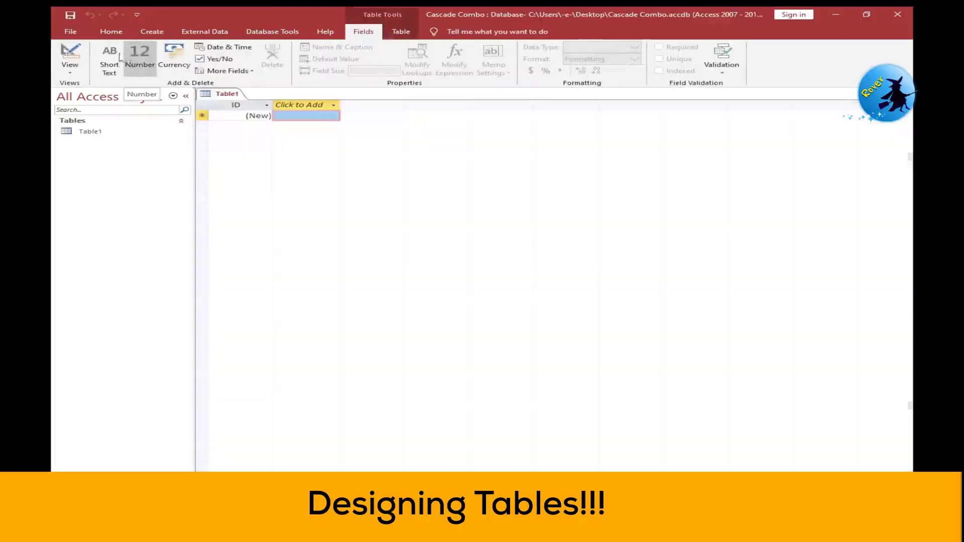
left_click(69, 16)
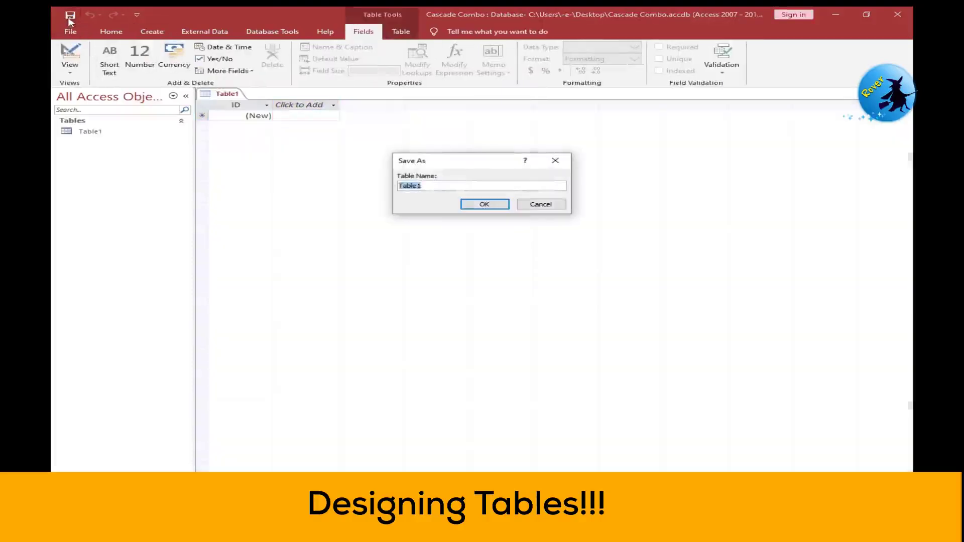
type("tblVehicles")
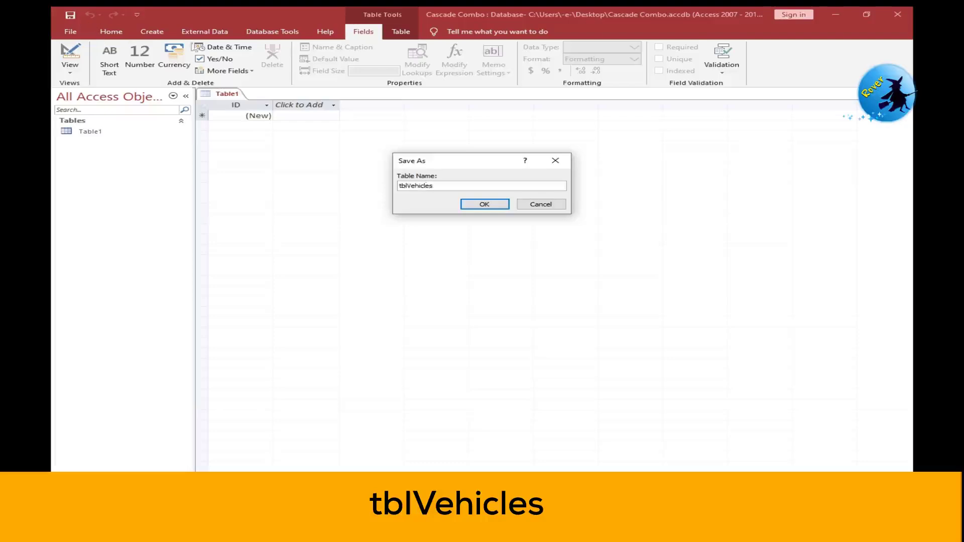
left_click(467, 206)
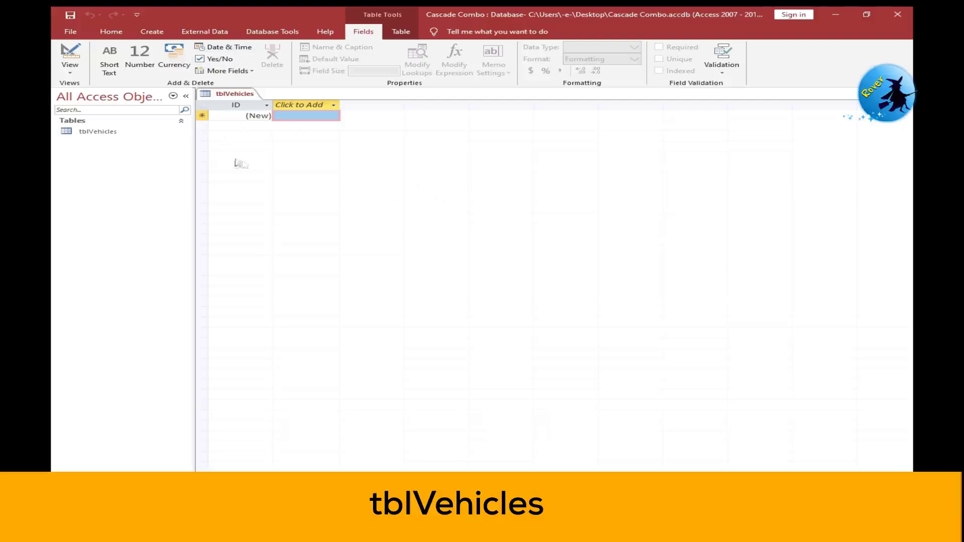
Step: In Design View, rename ID to a Number field VehicleID and add a Short Text field VehicleType
left_click(74, 72)
left_click(91, 119)
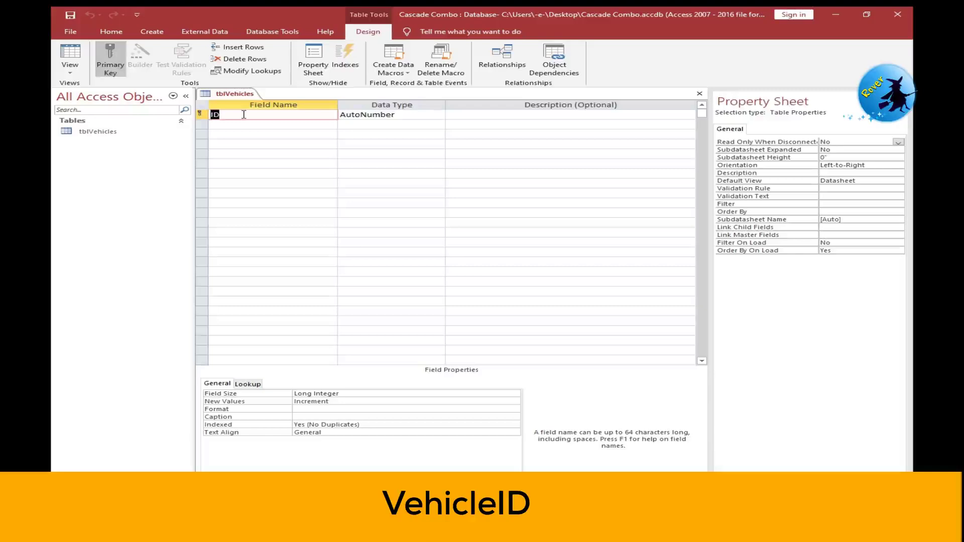
type("VehicleID")
left_click(413, 115)
left_click(439, 115)
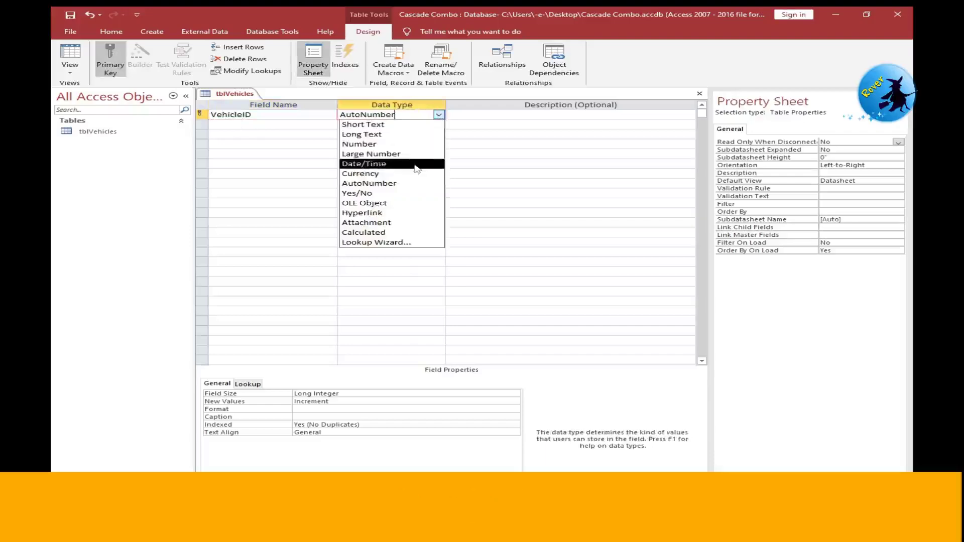
left_click(399, 145)
left_click(228, 126)
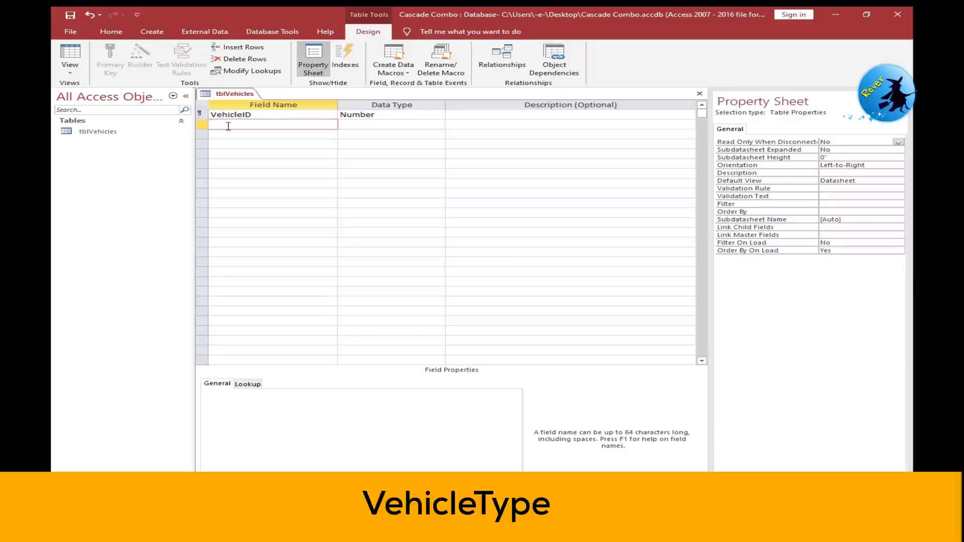
type("VehicleType")
left_click(409, 123)
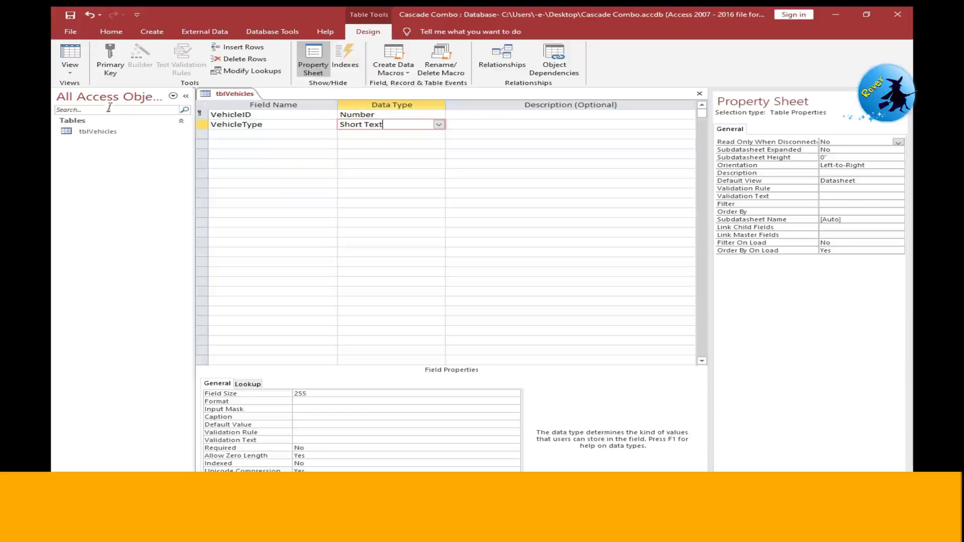
Step: Save the tblVehicles design, return to Datasheet View and close the table
left_click(70, 15)
left_click(70, 72)
left_click(115, 95)
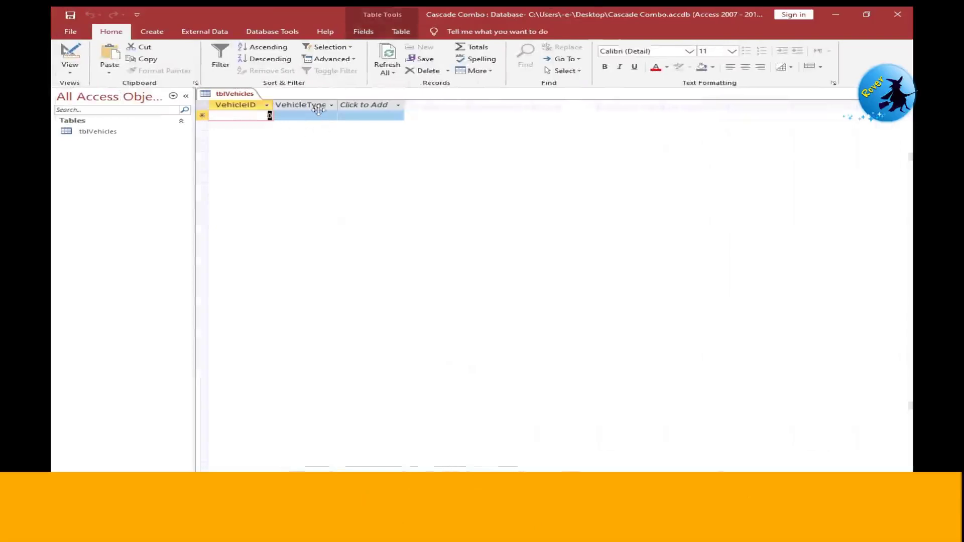
right_click(207, 100)
left_click(217, 118)
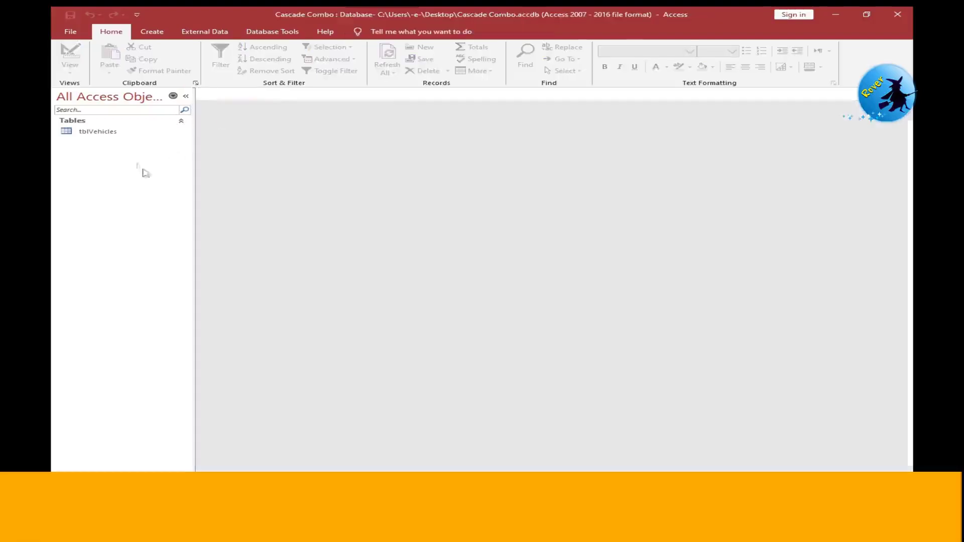
Step: Create another blank table, save it as tblBrand, and select it in the Navigation Pane
left_click(149, 32)
left_click(133, 72)
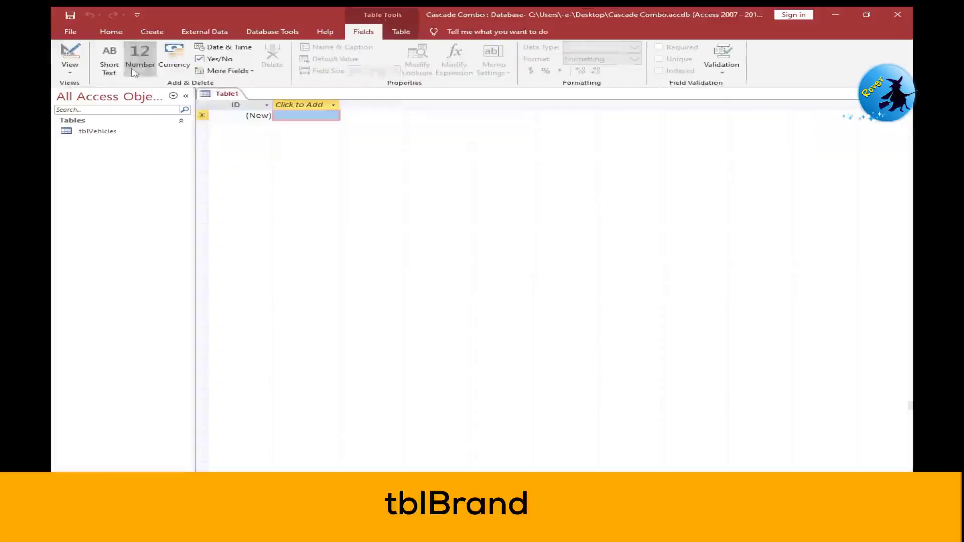
left_click(70, 16)
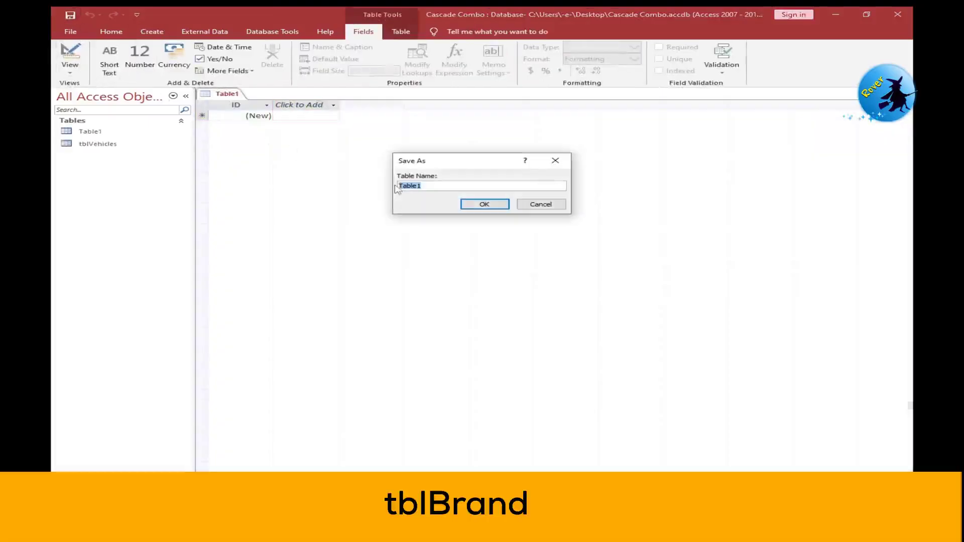
type("tblBrand")
left_click(477, 205)
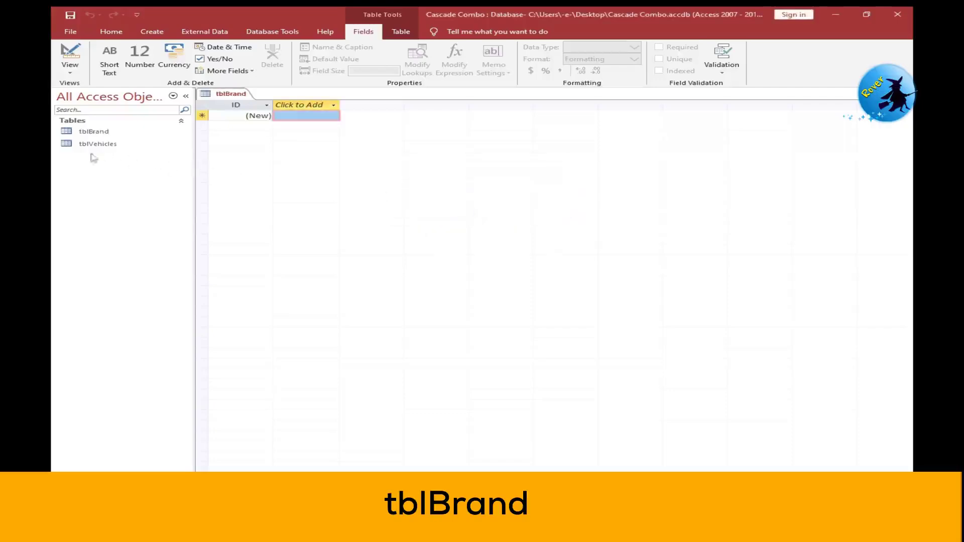
left_click(88, 133)
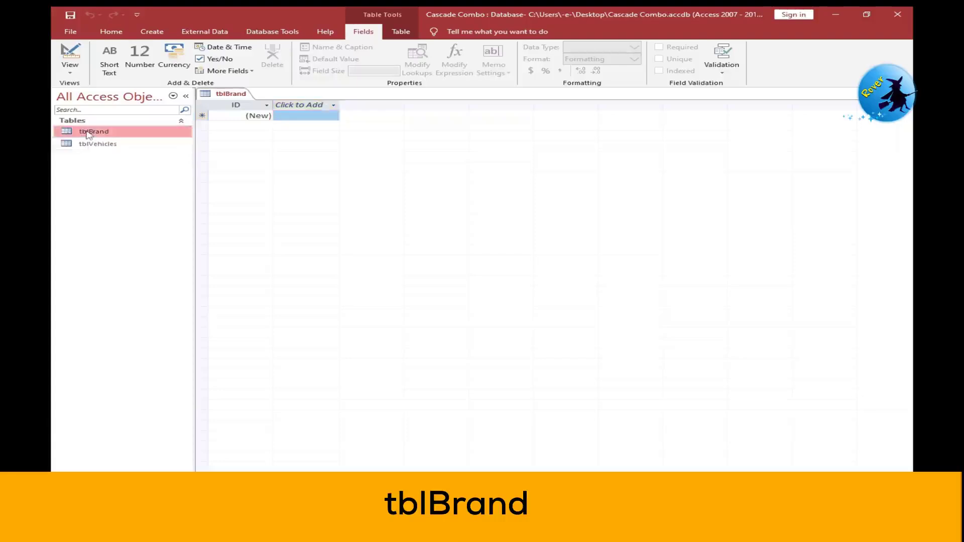
Step: Open tblBrand in Design View and rename ID to a Number field BrandID
right_click(89, 134)
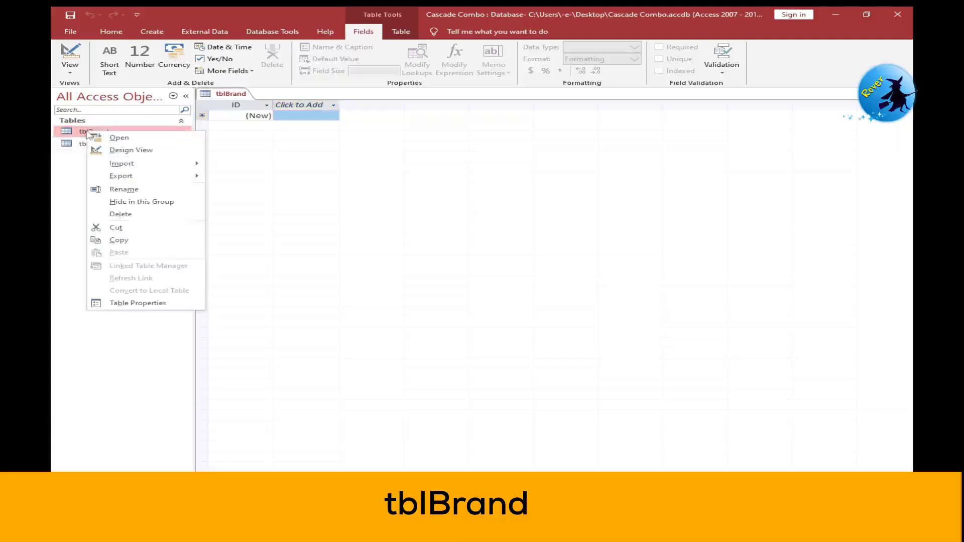
left_click(141, 150)
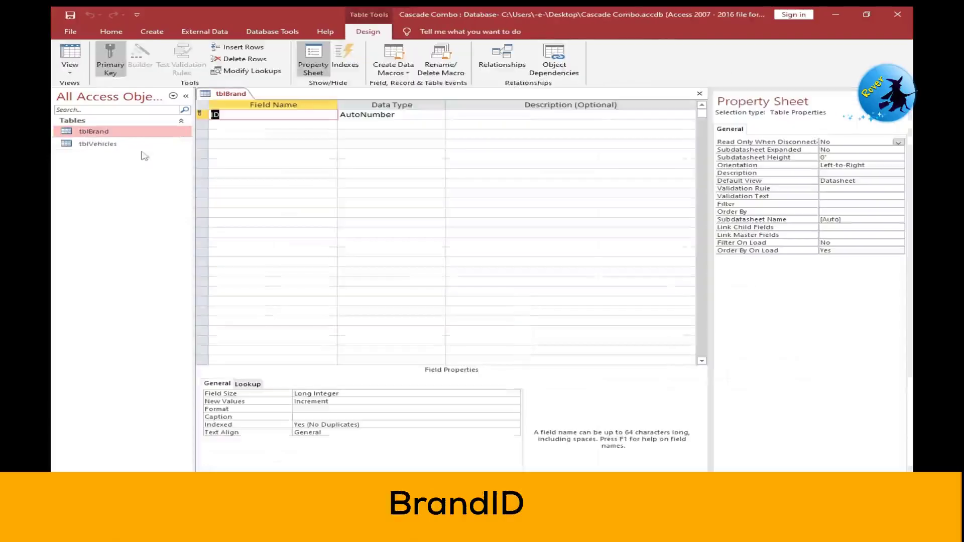
left_click(212, 116)
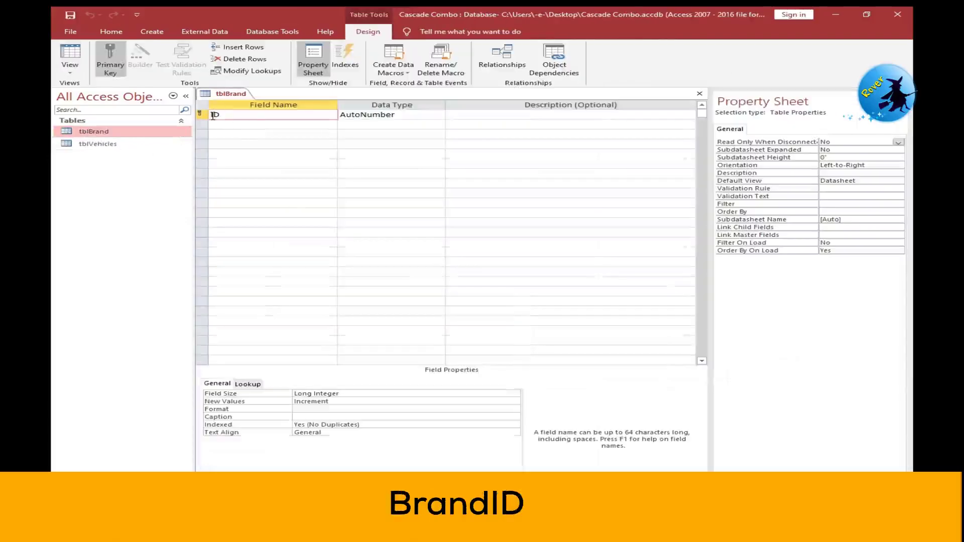
type("Brand")
left_click(413, 115)
left_click(438, 115)
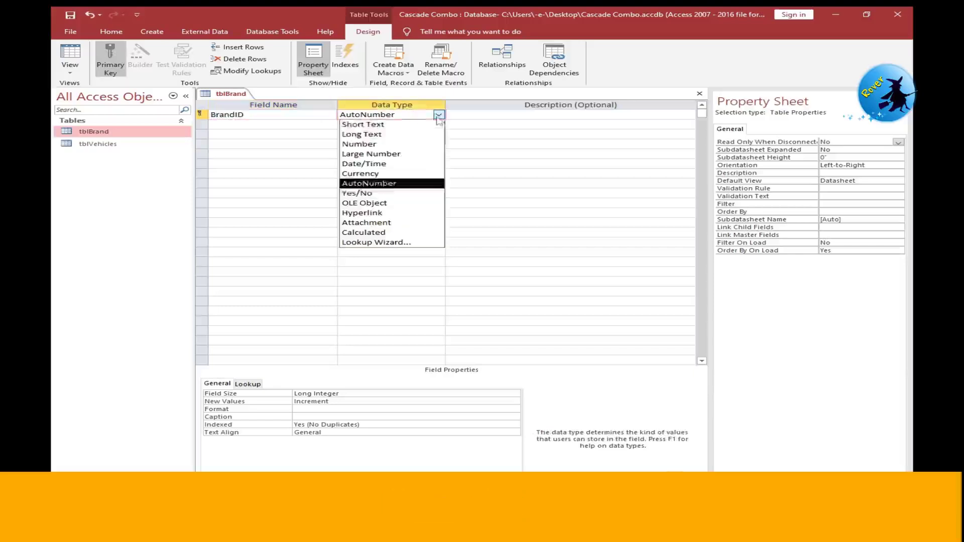
left_click(391, 144)
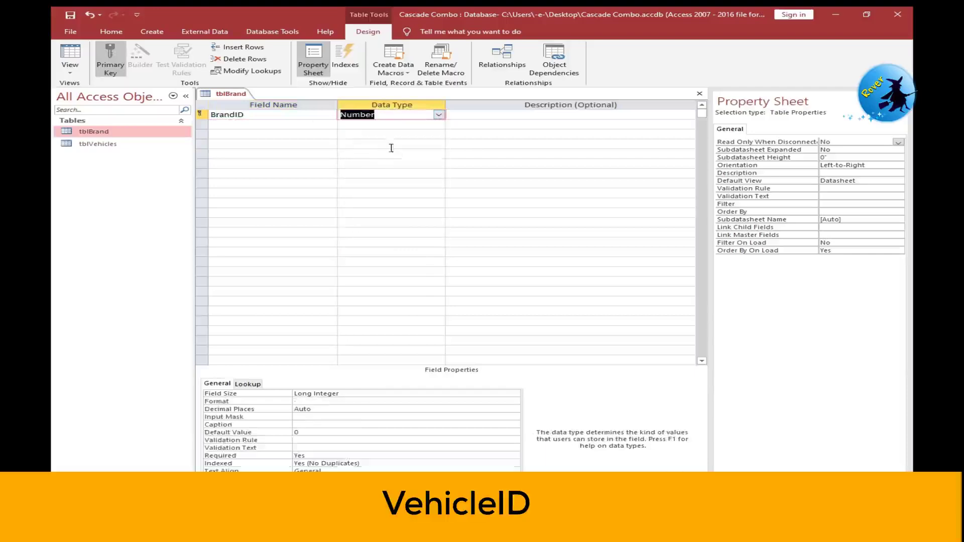
Step: Add a Number field VehicleID and a Short Text field BrandName
left_click(238, 124)
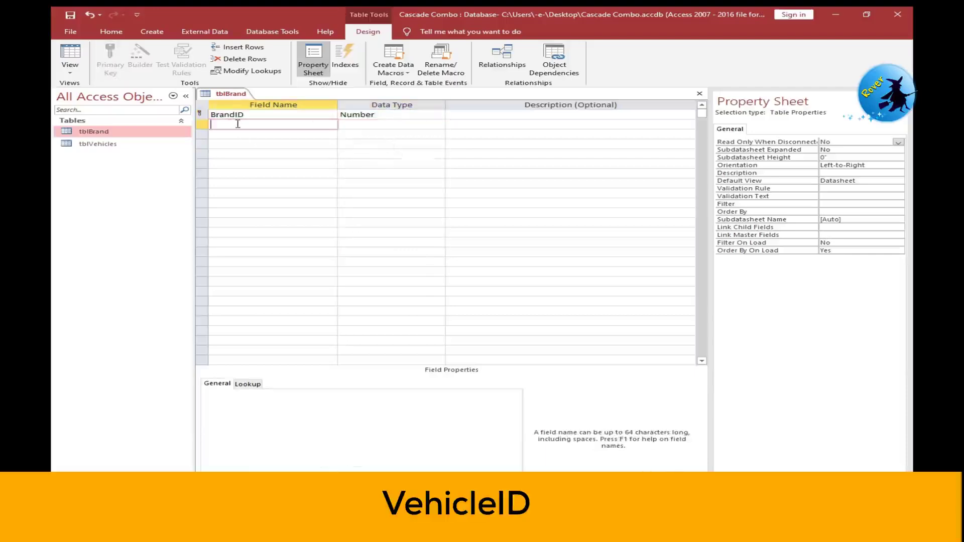
type("VehicleID")
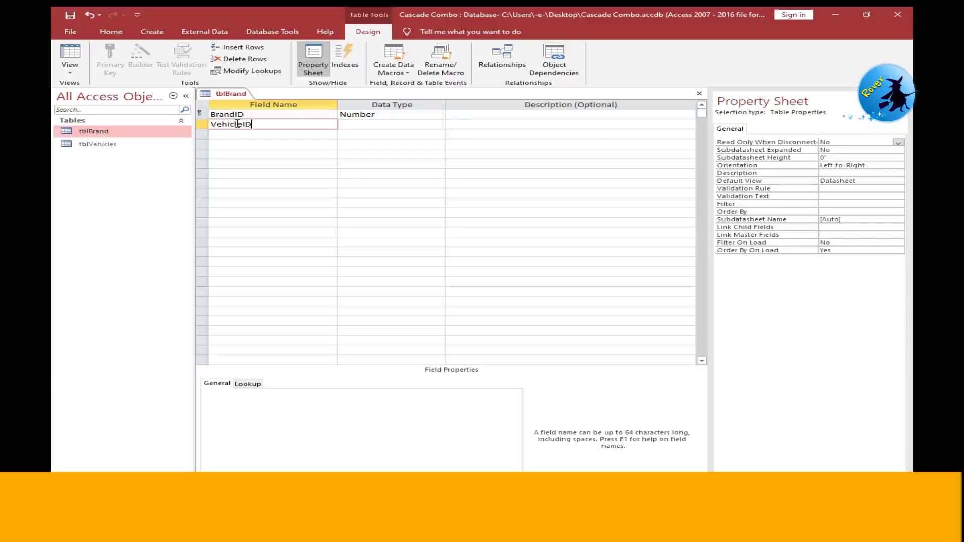
left_click(383, 124)
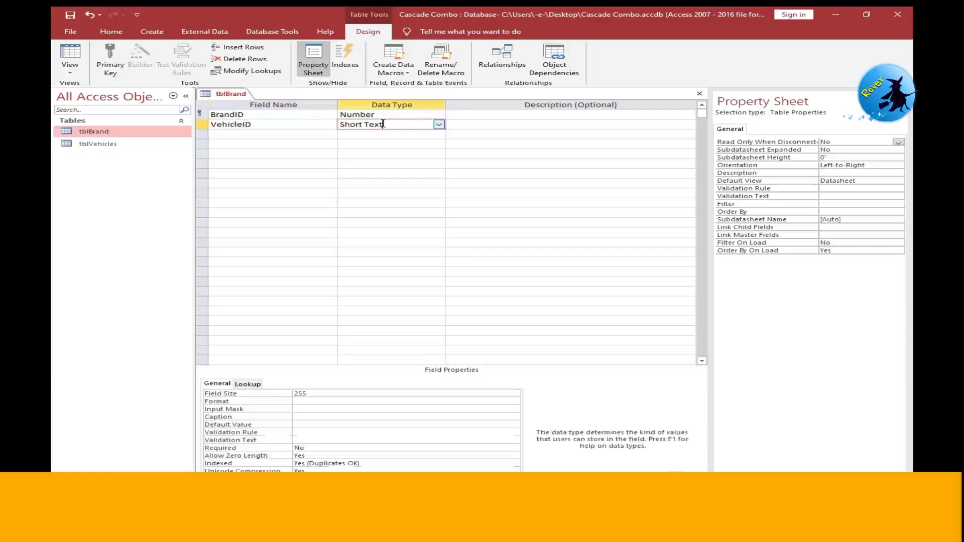
left_click(438, 124)
left_click(405, 154)
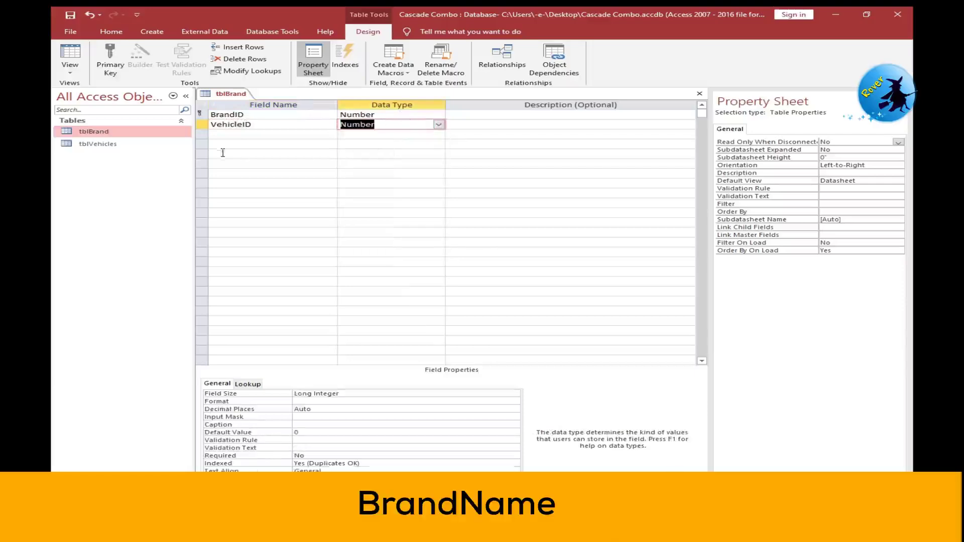
left_click(224, 134)
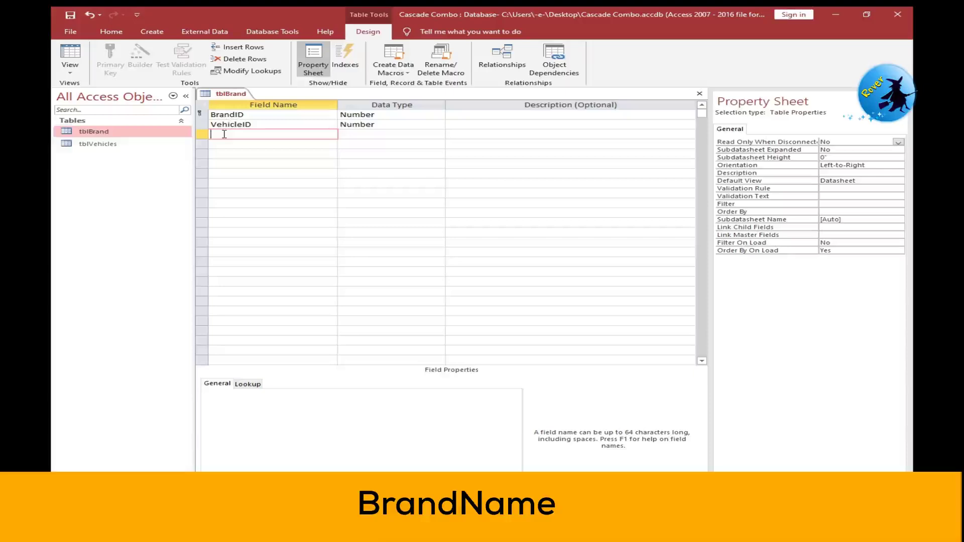
type("BrandName")
left_click(378, 135)
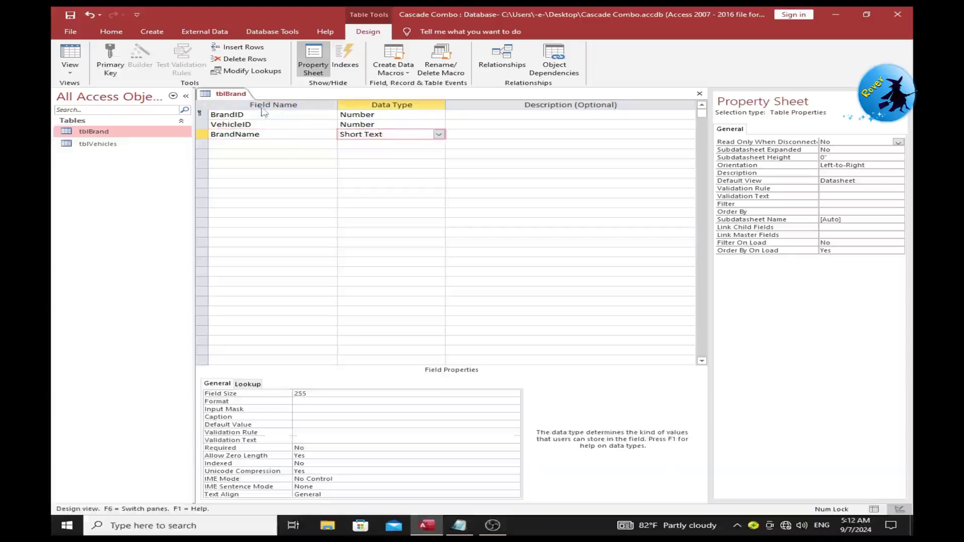
Step: Save the tblBrand design, switch to Datasheet View and close the table
left_click(69, 15)
left_click(73, 51)
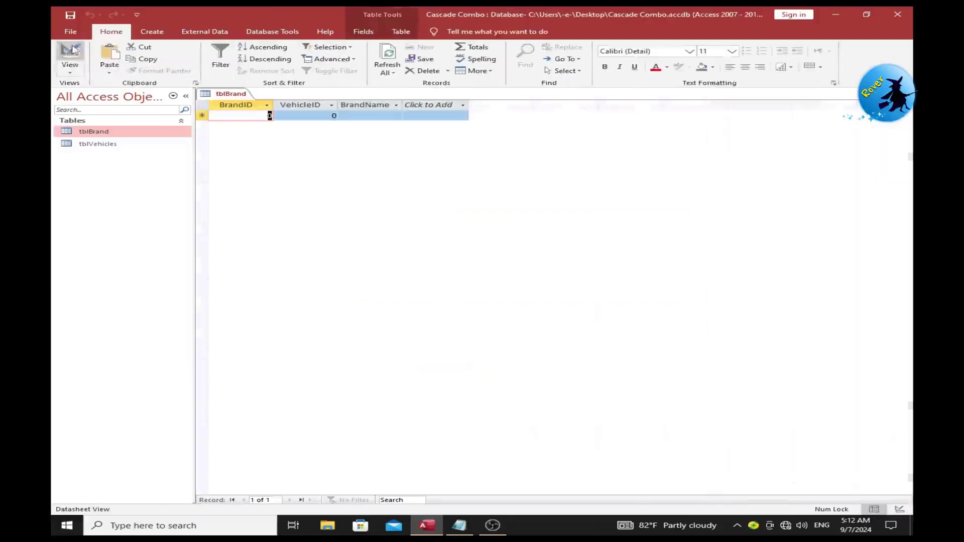
right_click(230, 101)
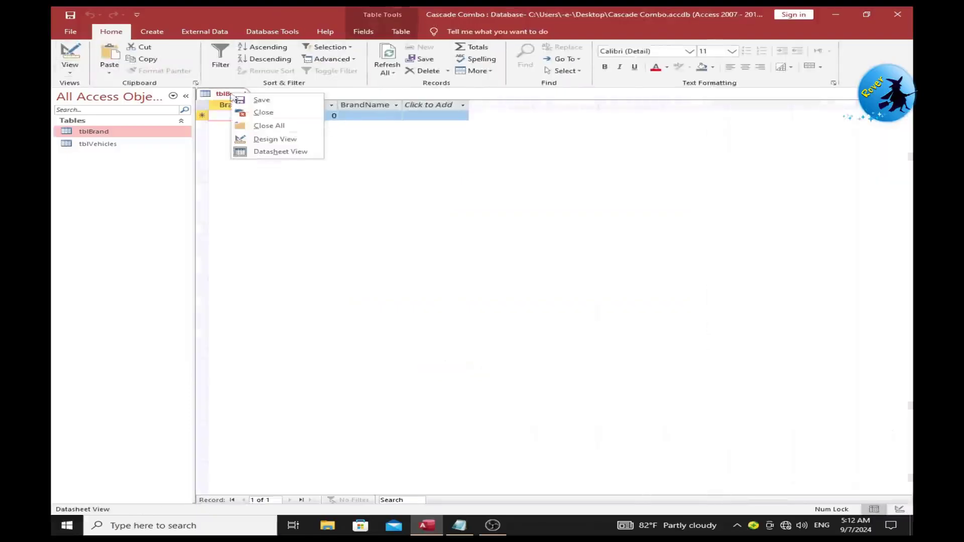
left_click(239, 113)
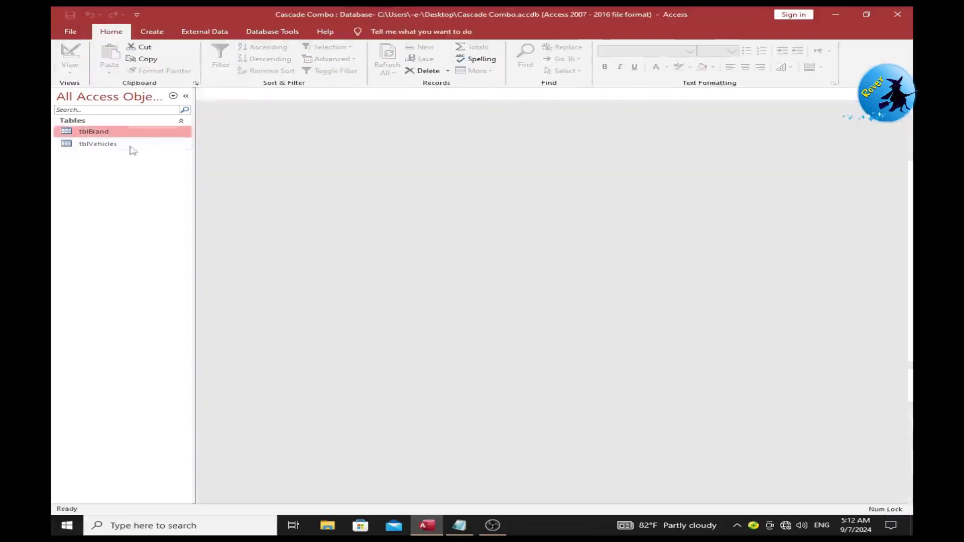
Step: In tblVehicles, enter record 1000 with type CAR, begin record 2000, then close the datasheet
double_click(130, 145)
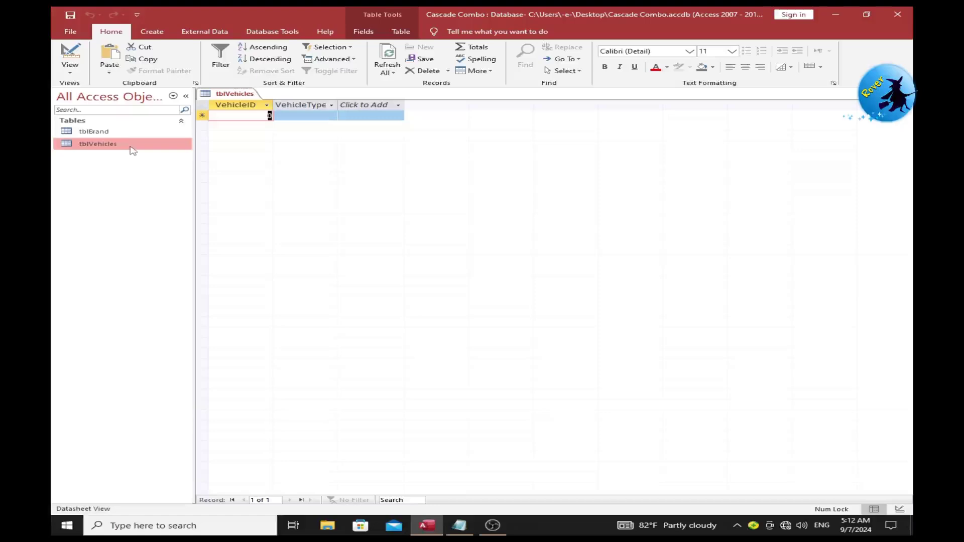
type("1000")
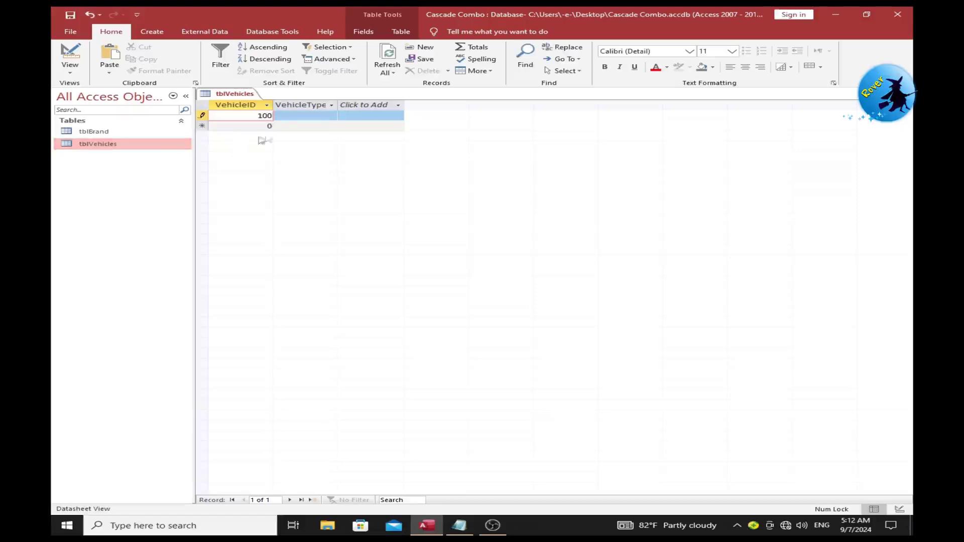
left_click(297, 115)
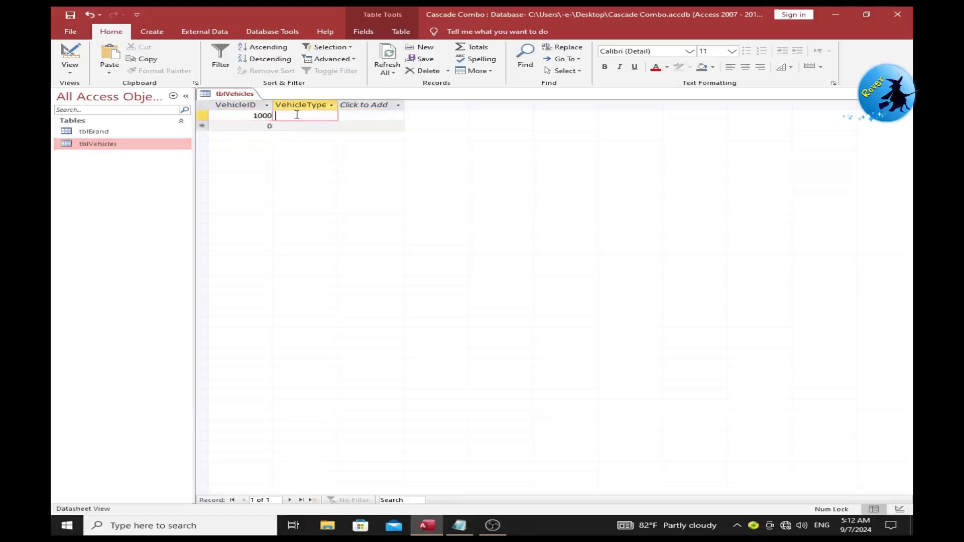
type("CAR")
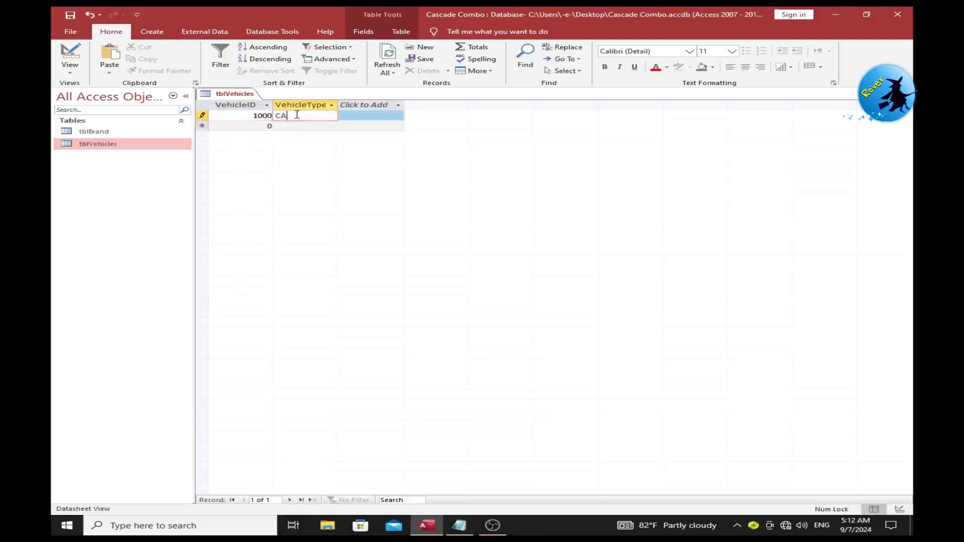
left_click(263, 126)
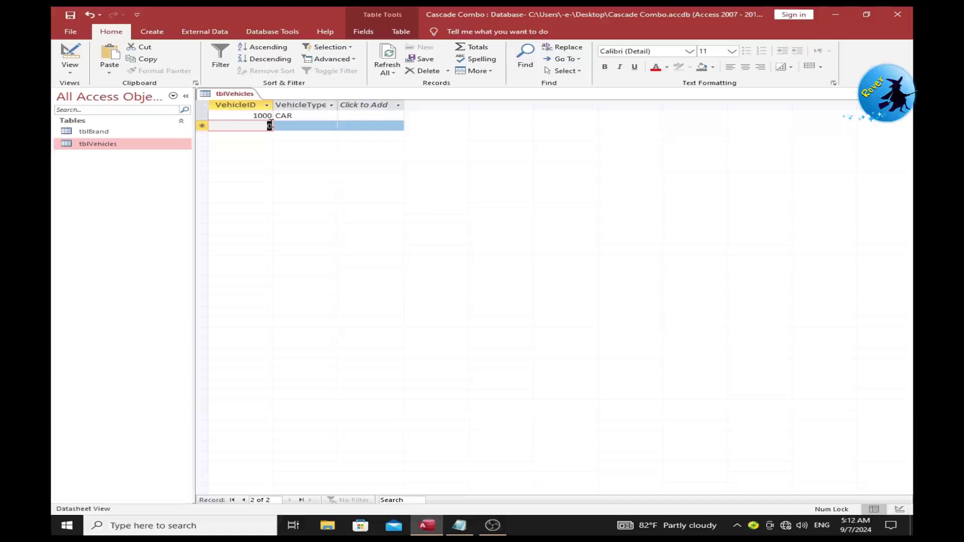
type("2000")
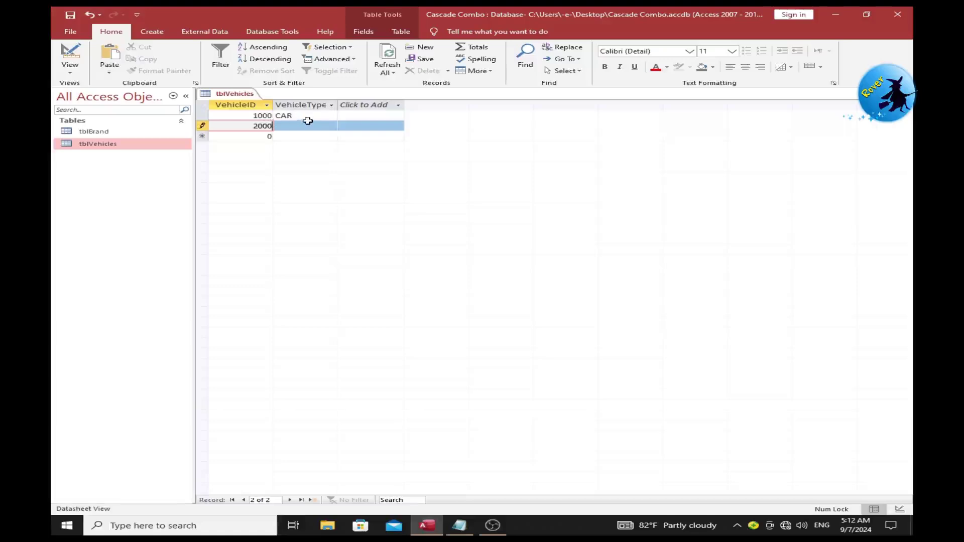
left_click(310, 126)
key("ctrl+w")
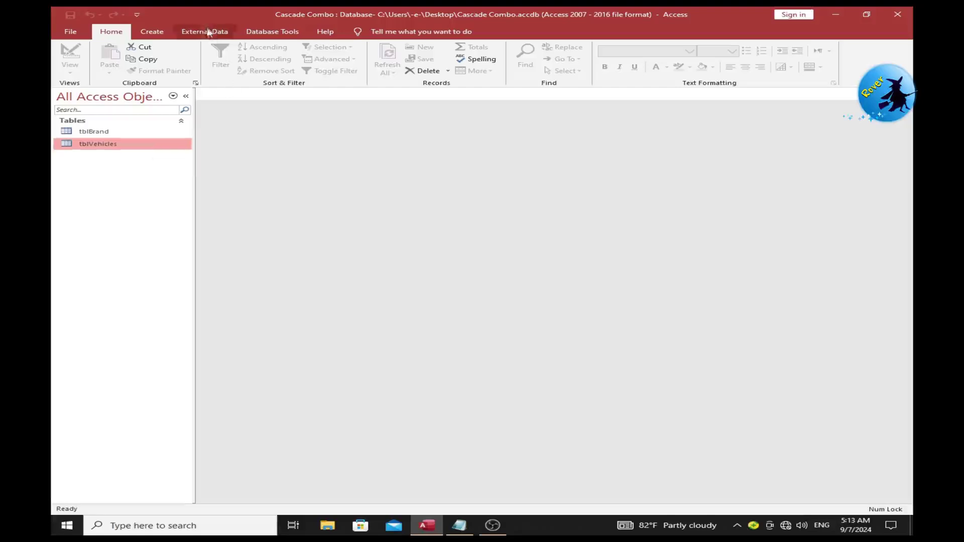
Step: Open the Relationships window and add the tblVehicles and tblBrand field lists
left_click(272, 32)
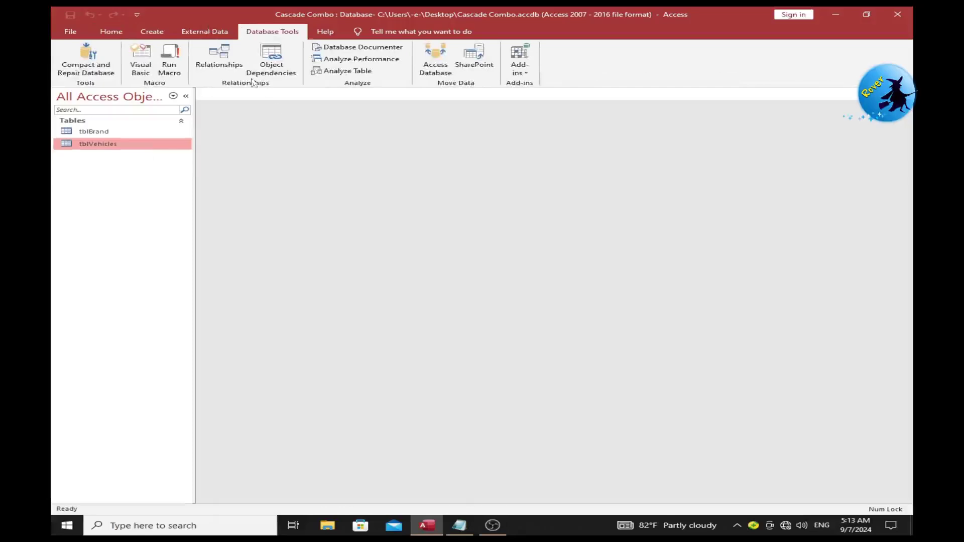
left_click(220, 59)
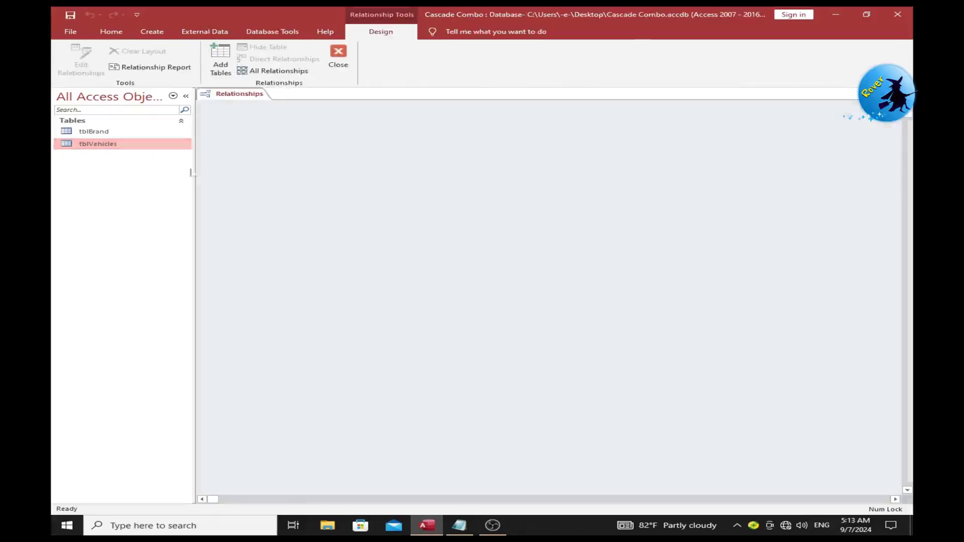
left_click_drag(114, 151, 369, 142)
left_click_drag(133, 132, 540, 229)
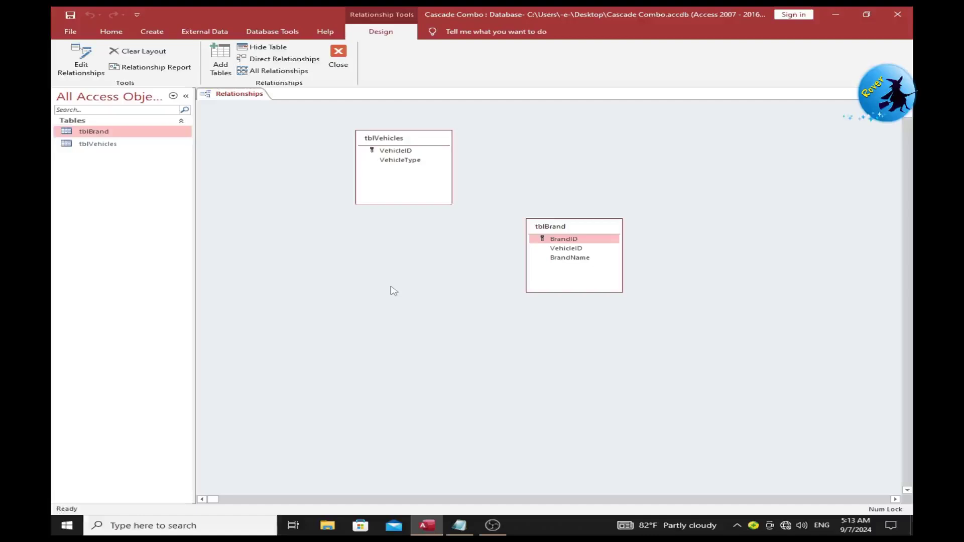
left_click_drag(413, 159, 442, 185)
left_click(412, 151)
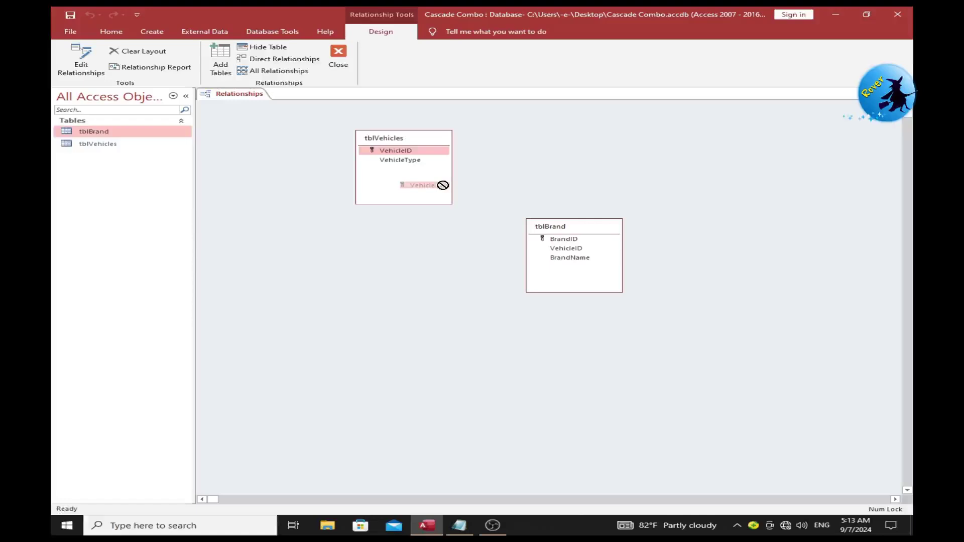
Step: Join VehicleID one-to-many with referential integrity and cascade update/delete, then close Relationships
left_click_drag(442, 185, 563, 250)
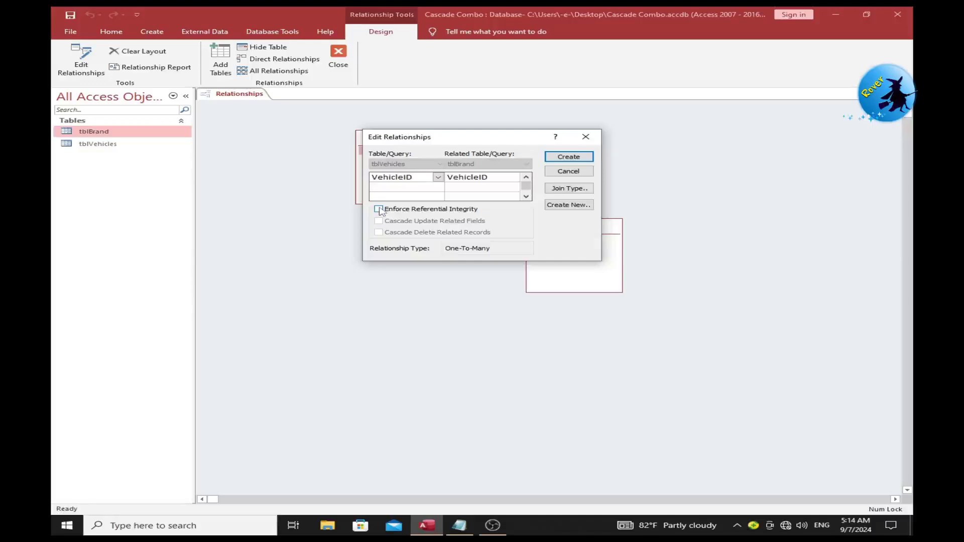
left_click(378, 209)
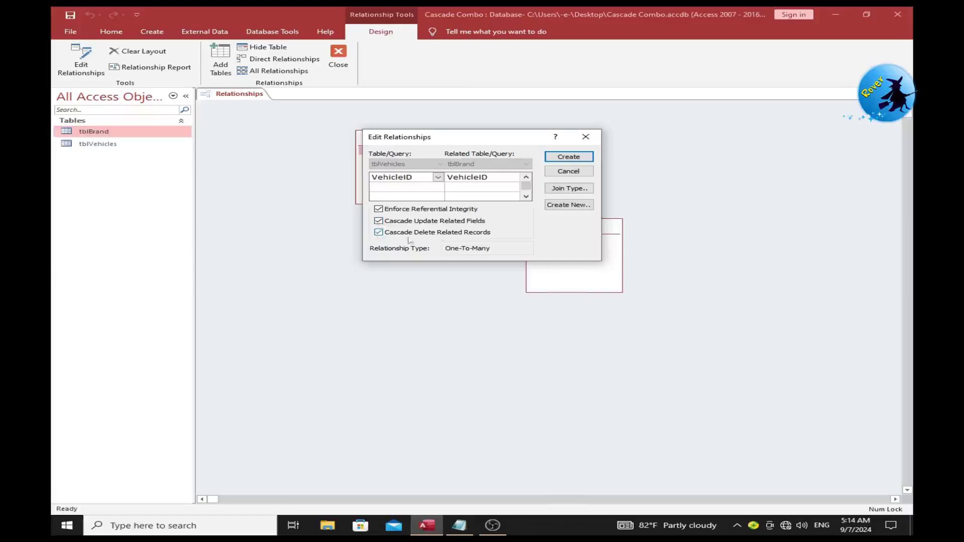
left_click(557, 161)
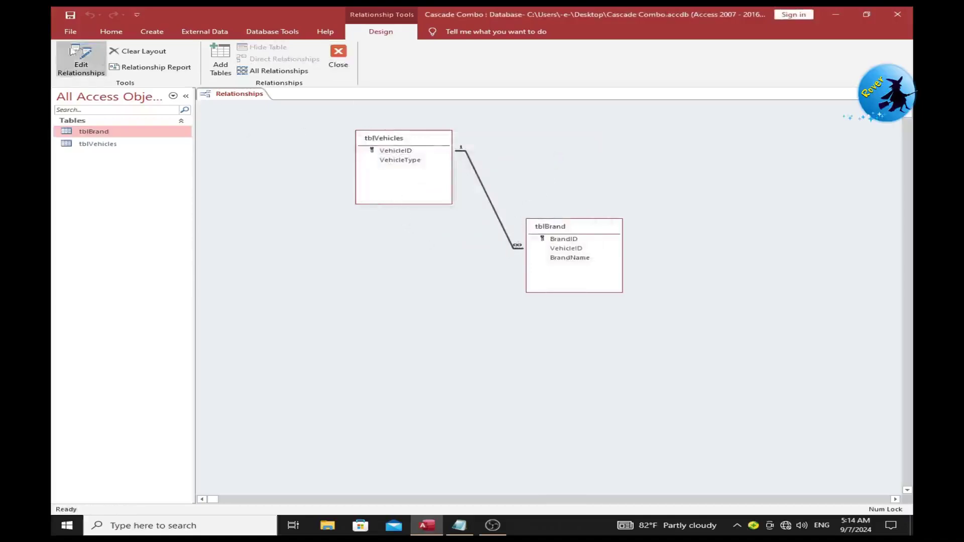
left_click(338, 56)
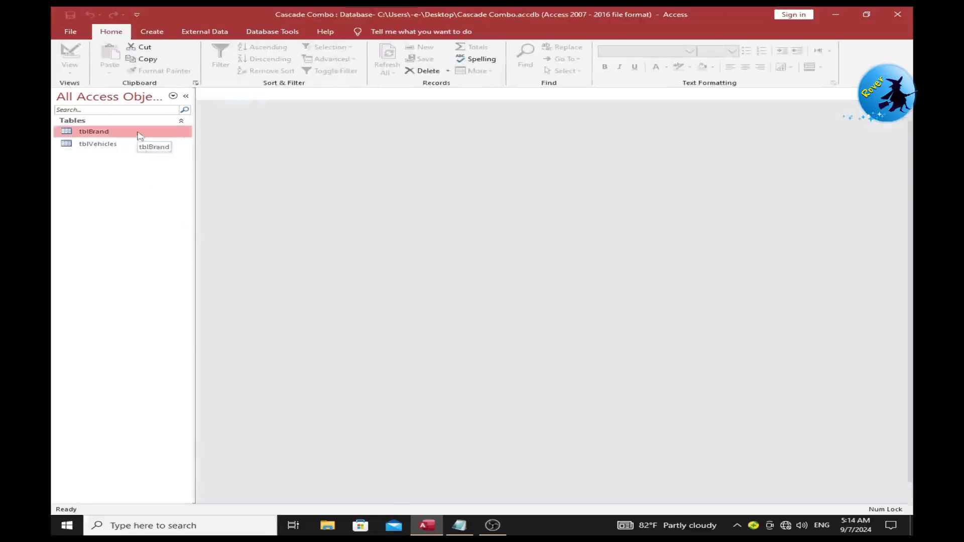
Step: Open tblVehicles and add brands 100 Toyota and 101 Acqua under CAR's subdatasheet
double_click(124, 147)
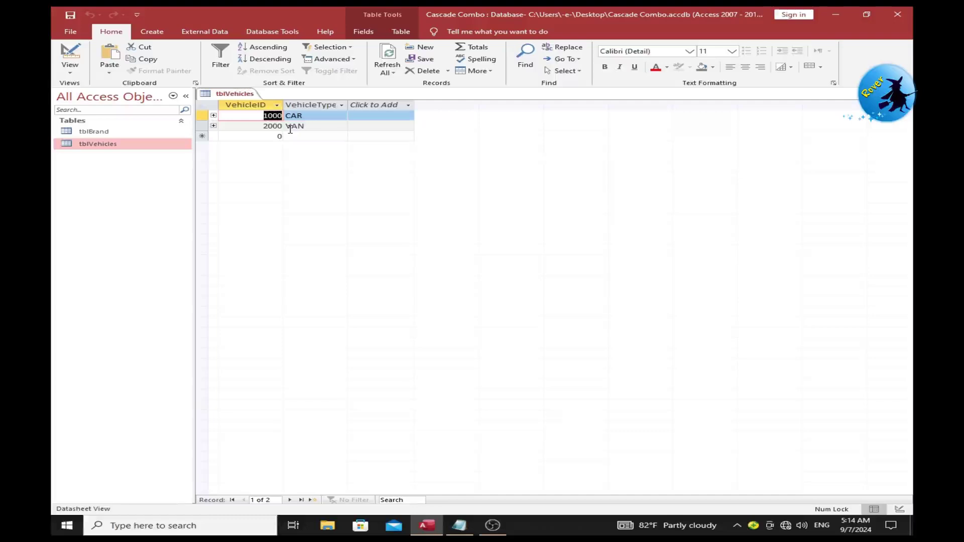
left_click(213, 116)
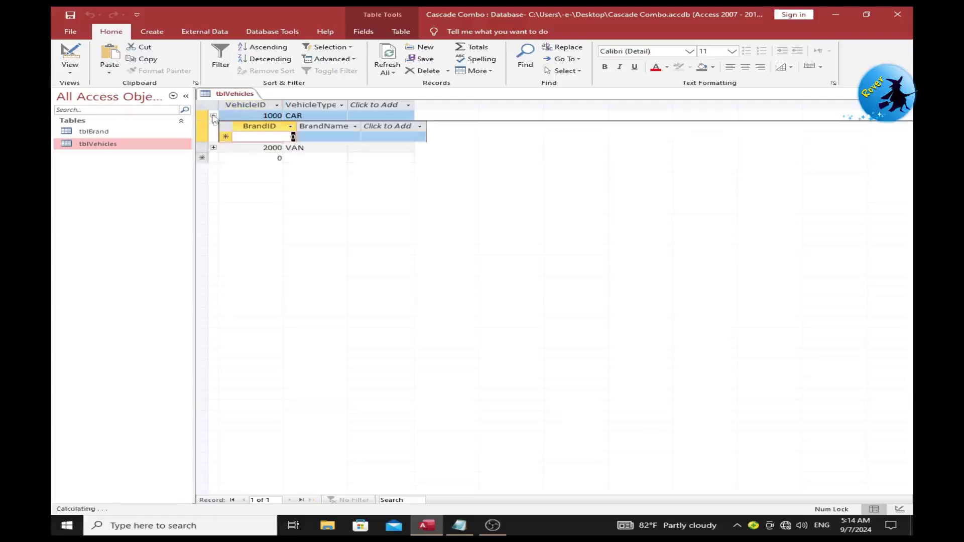
type("1")
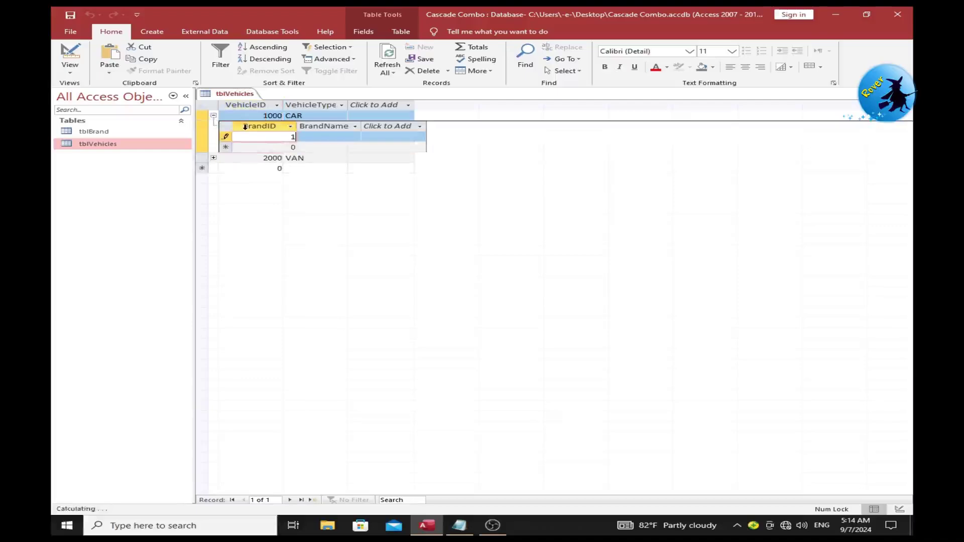
type("00")
left_click(341, 137)
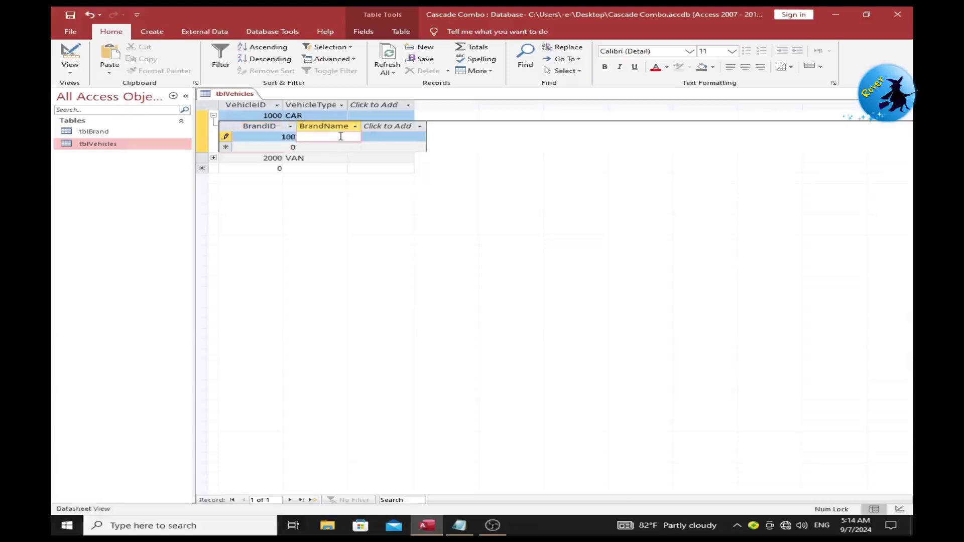
type("Toyota")
left_click(292, 145)
type("20")
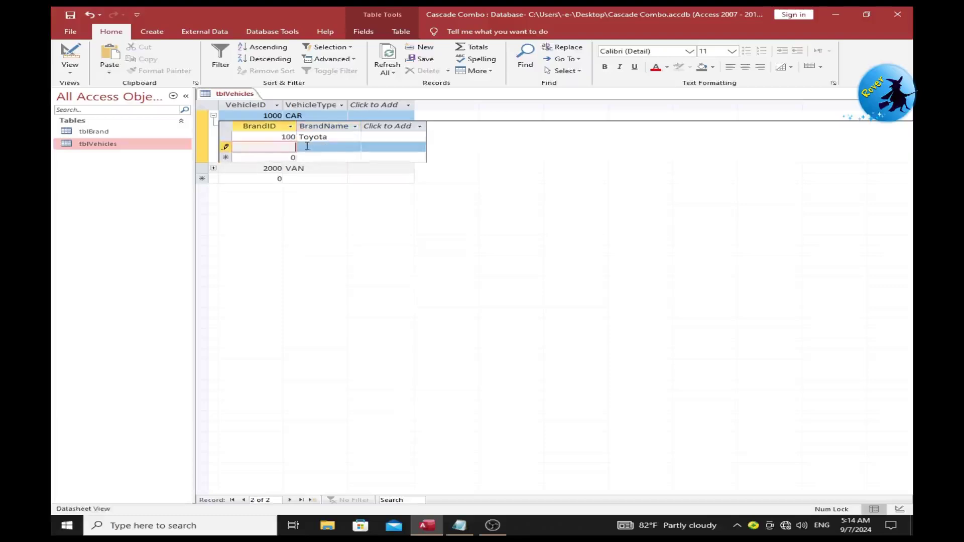
type("101")
left_click(317, 146)
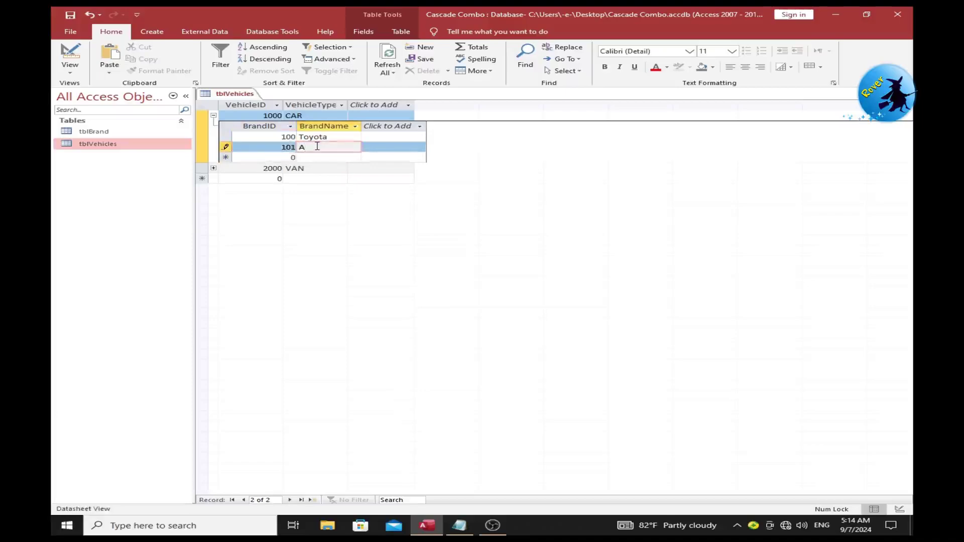
type("Acqua")
left_click(379, 55)
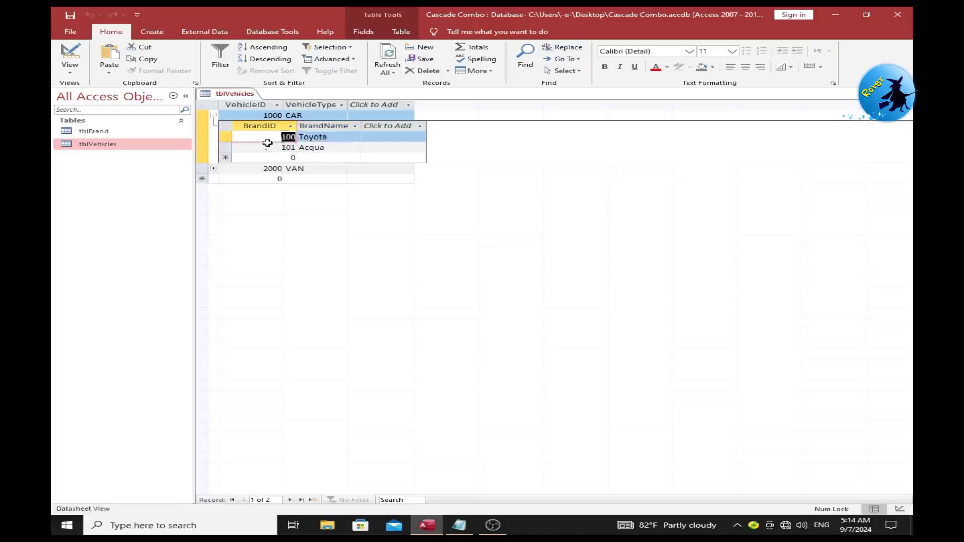
left_click(214, 116)
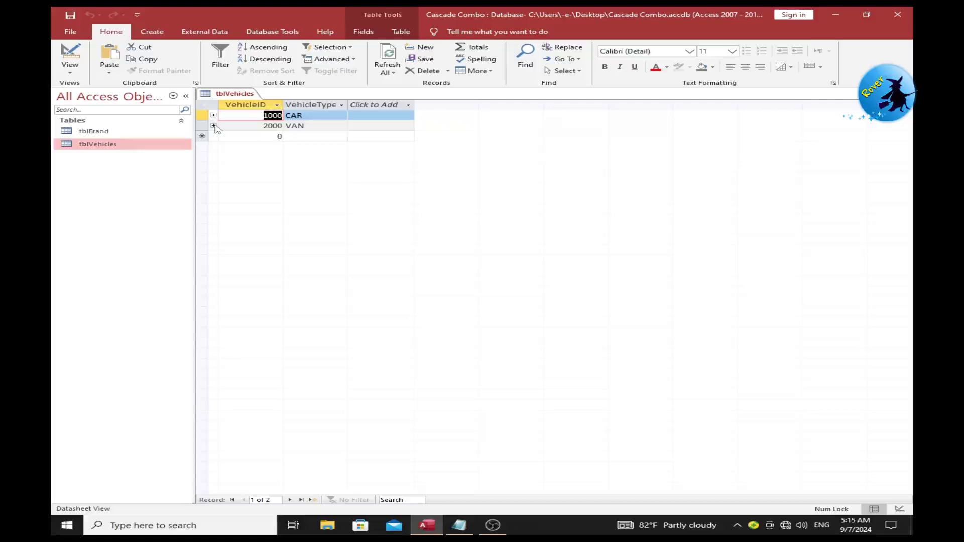
Step: Under VAN's subdatasheet, add brands 200 KDH and 201 Fargo
left_click(213, 126)
left_click(297, 147)
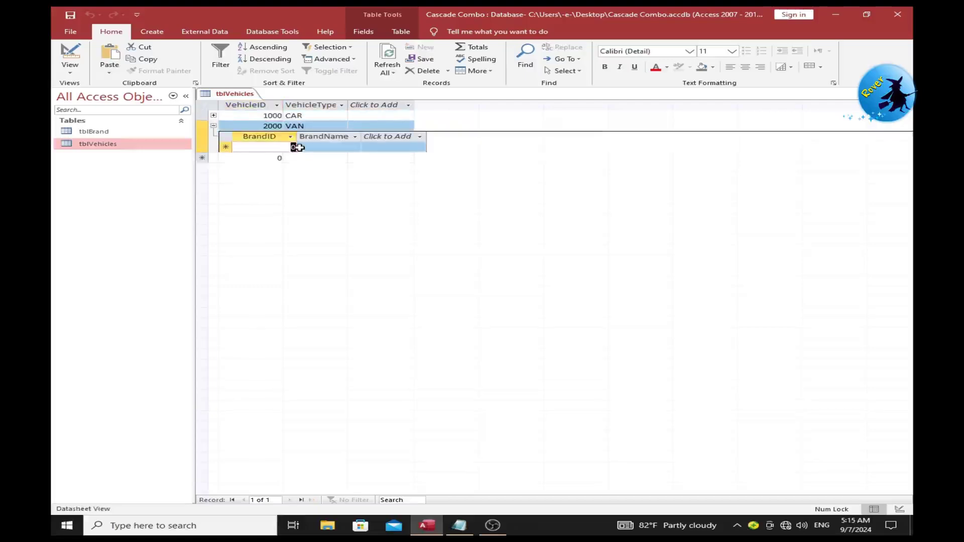
type("200")
left_click(329, 146)
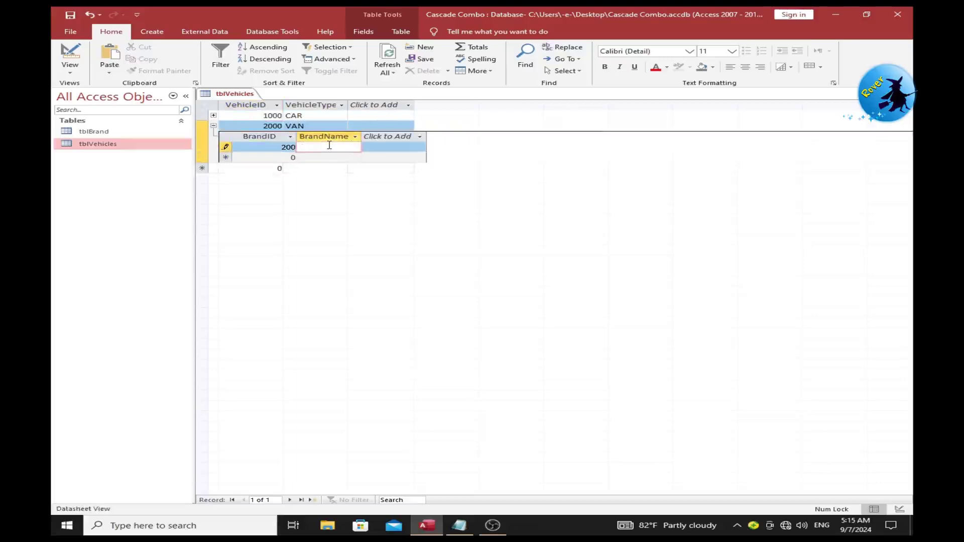
type("KDH")
key("Tab")
type("201")
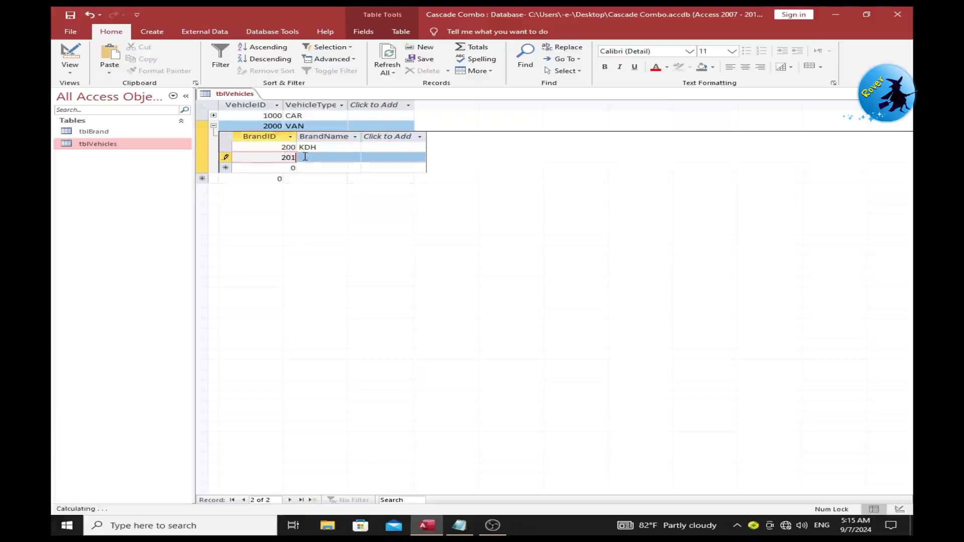
left_click(317, 157)
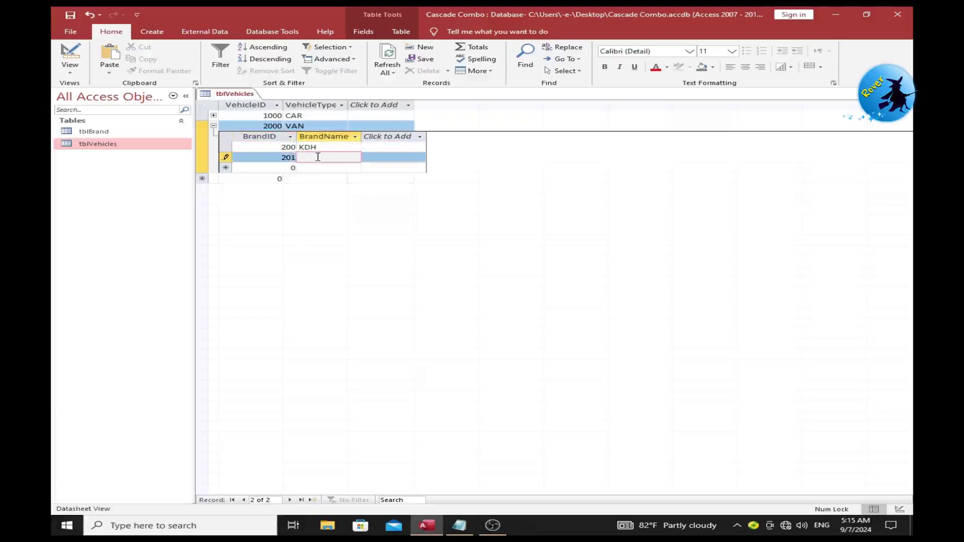
type("Fargo")
left_click(213, 126)
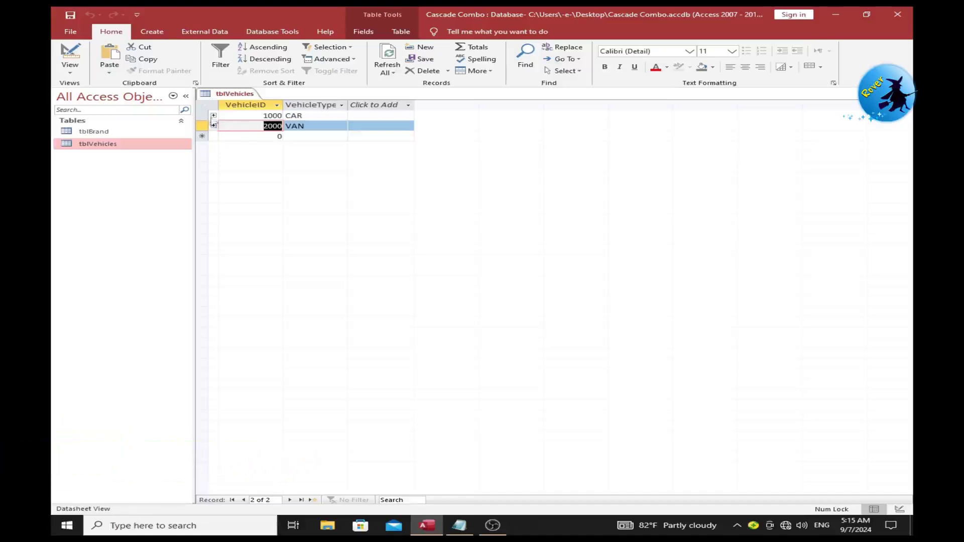
Step: Check the CAR and VAN brand subdatasheets, then close tblVehicles
left_click(213, 116)
left_click(213, 116)
left_click(213, 126)
left_click(213, 125)
right_click(231, 93)
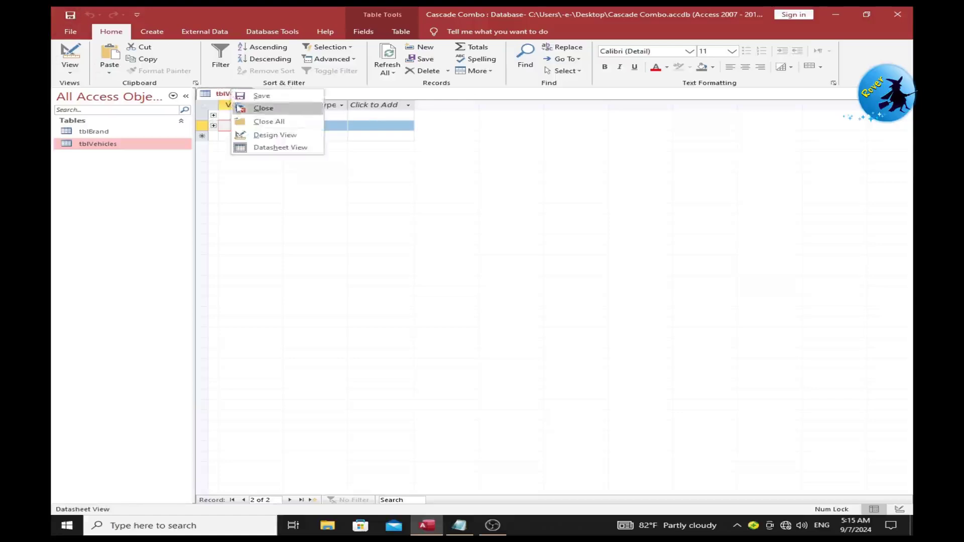
left_click(262, 108)
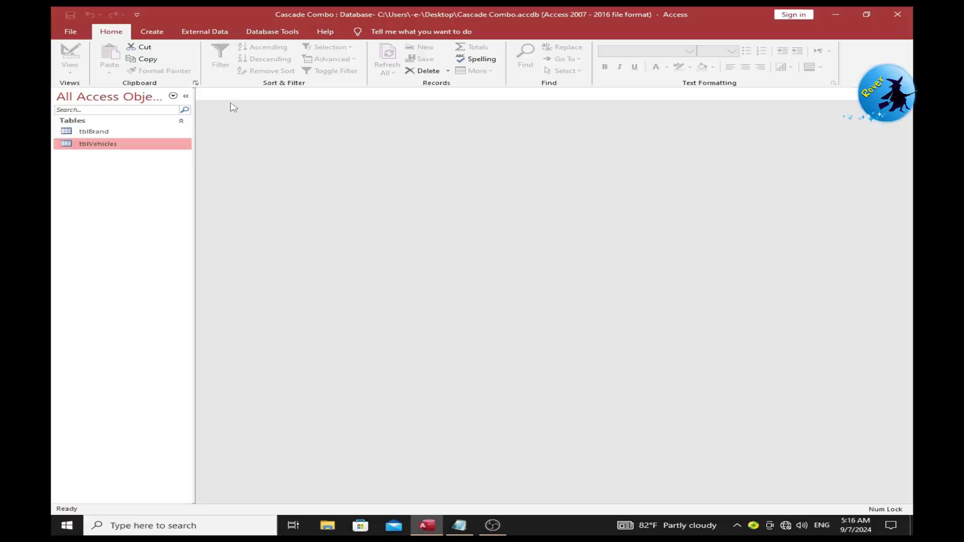
Step: Create a blank form, save it as frmVehicle, and open it in Design View
left_click(155, 32)
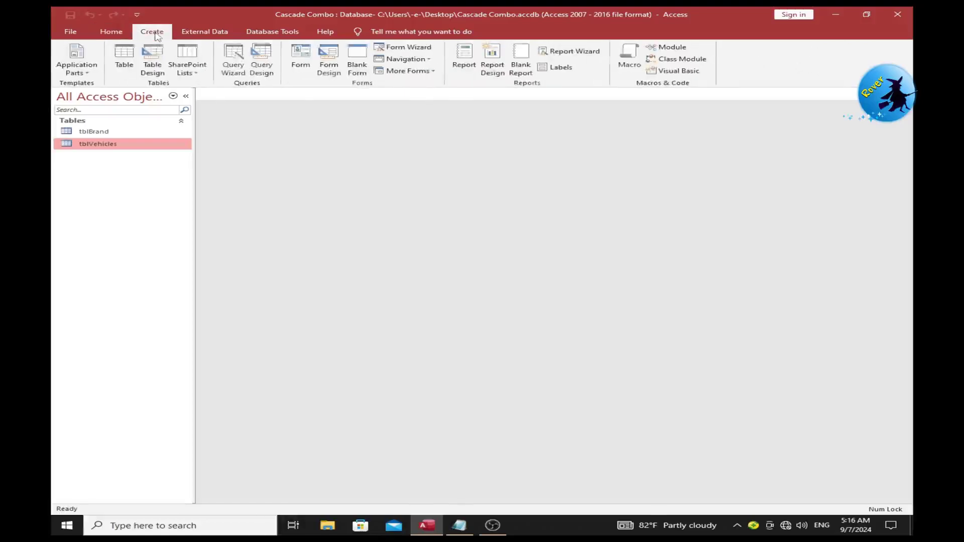
left_click(356, 58)
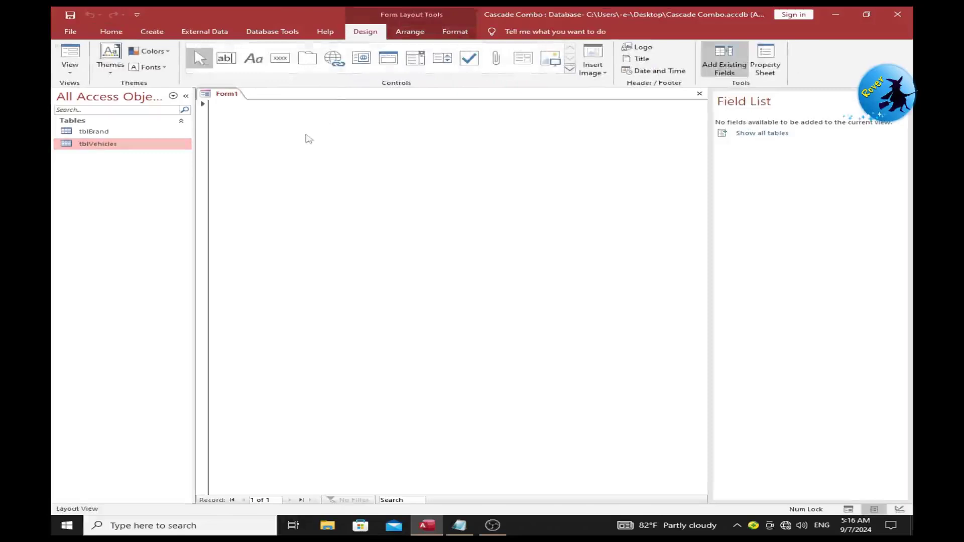
left_click(70, 14)
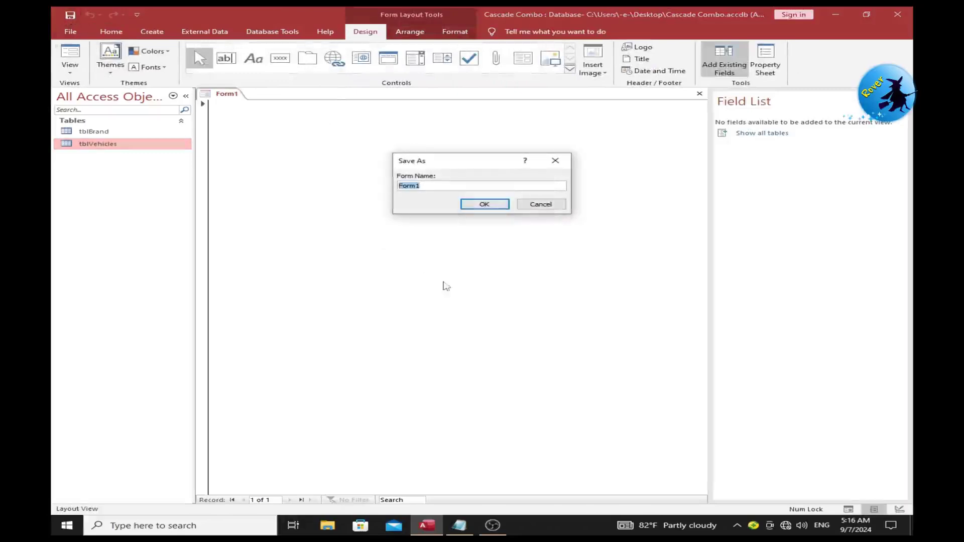
type("frm")
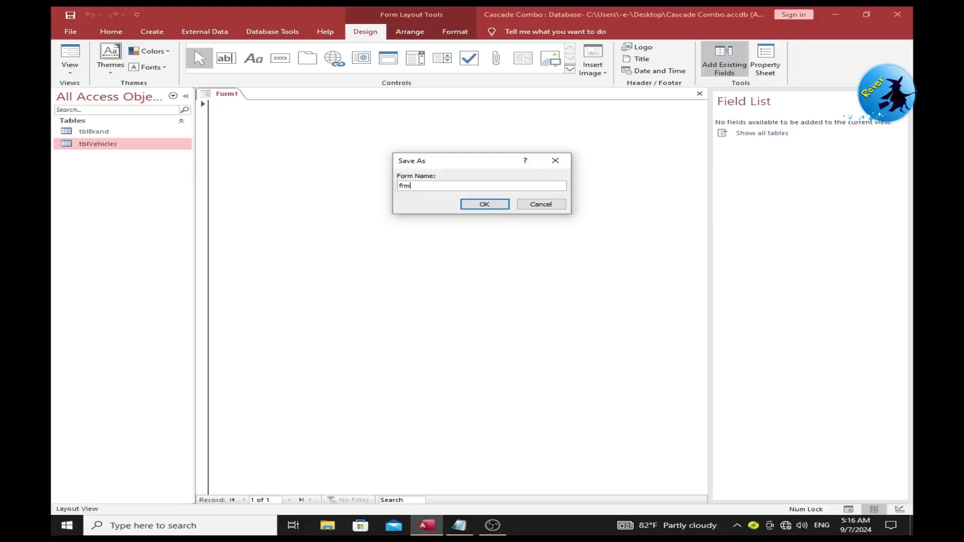
type("Vehicle")
left_click(484, 204)
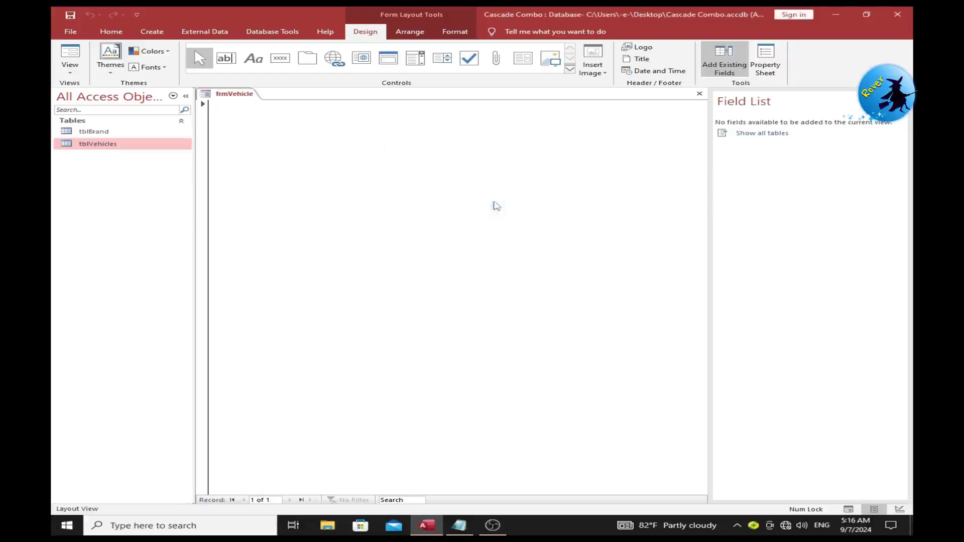
right_click(425, 234)
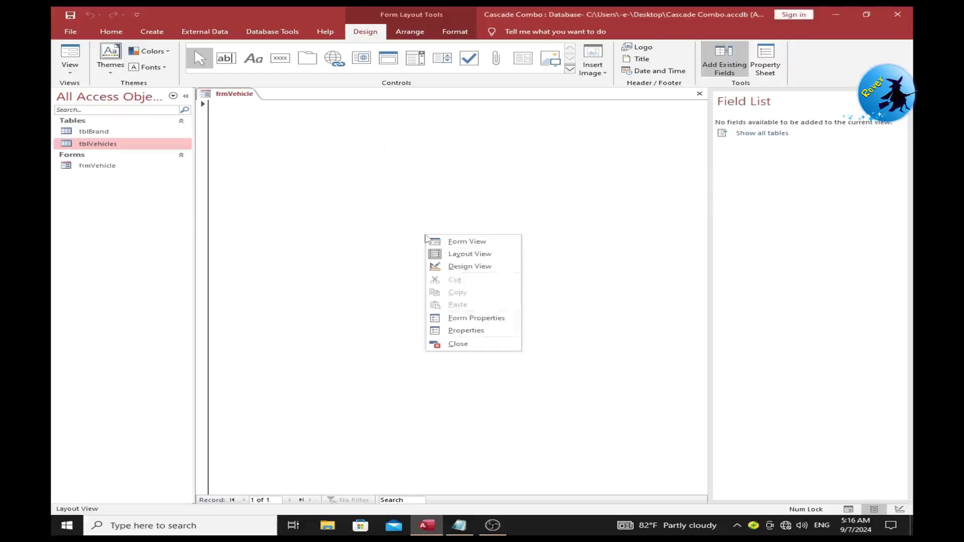
left_click(469, 266)
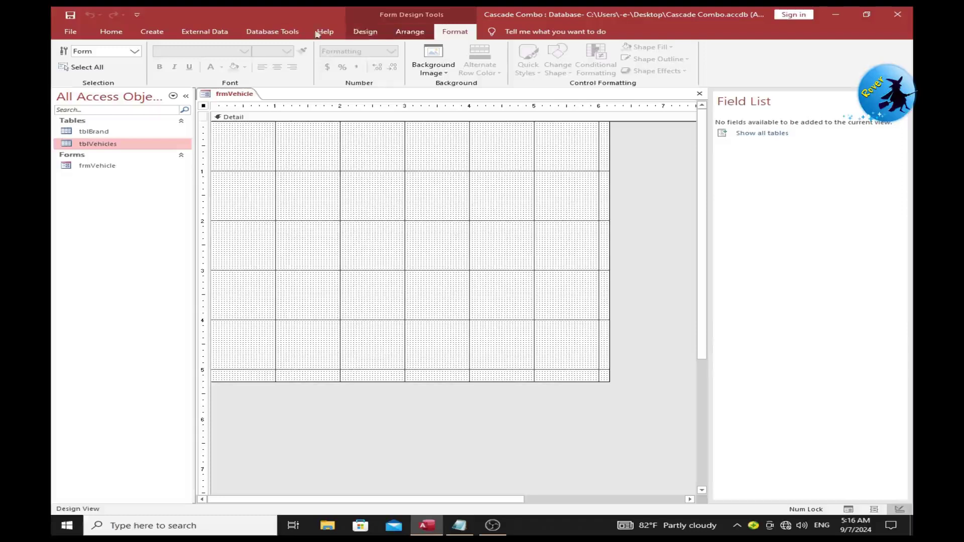
Step: Draw an unbound combo box near the top and label it Vehicle Type
left_click(365, 31)
left_click(468, 59)
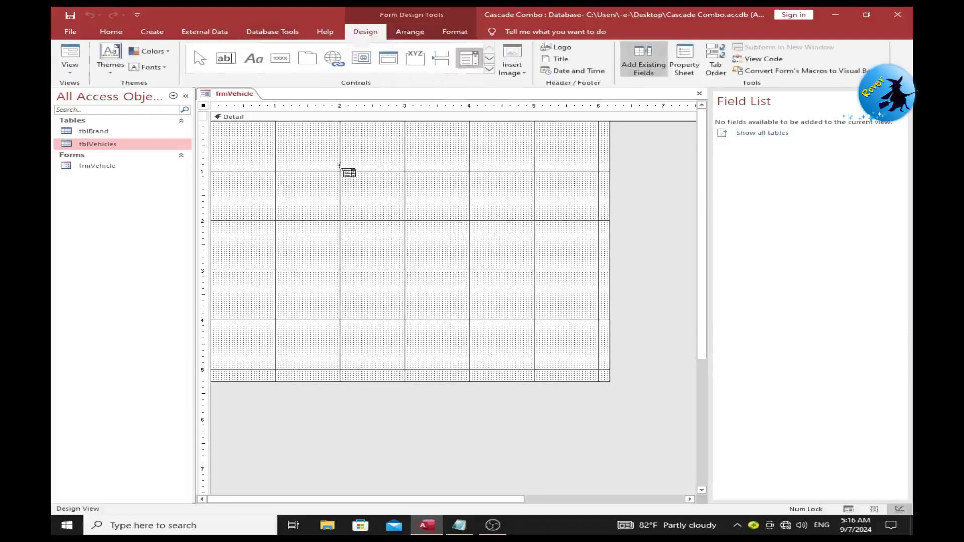
mouse_move(337, 164)
left_mouse_down()
mouse_move(531, 187)
mouse_move(524, 184)
left_mouse_up()
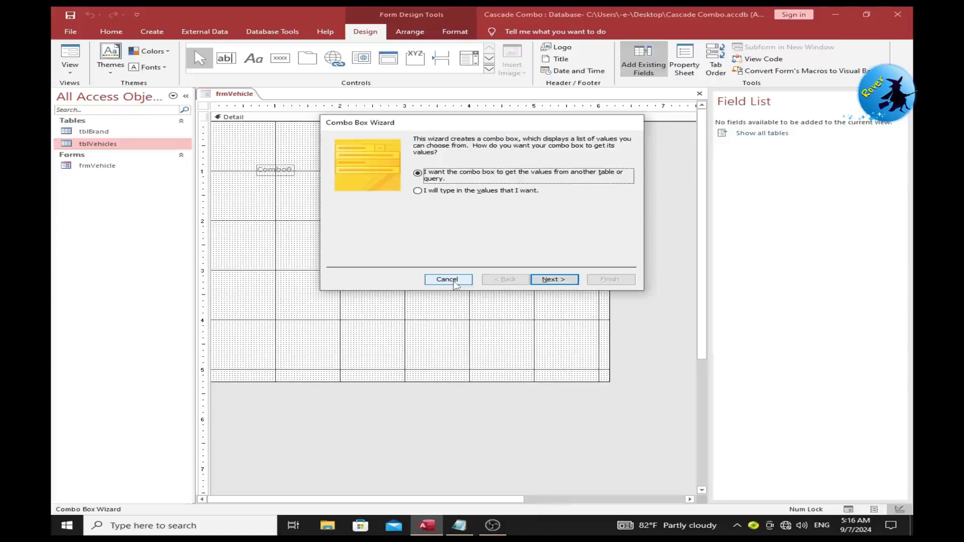
left_click(447, 279)
left_click(262, 171)
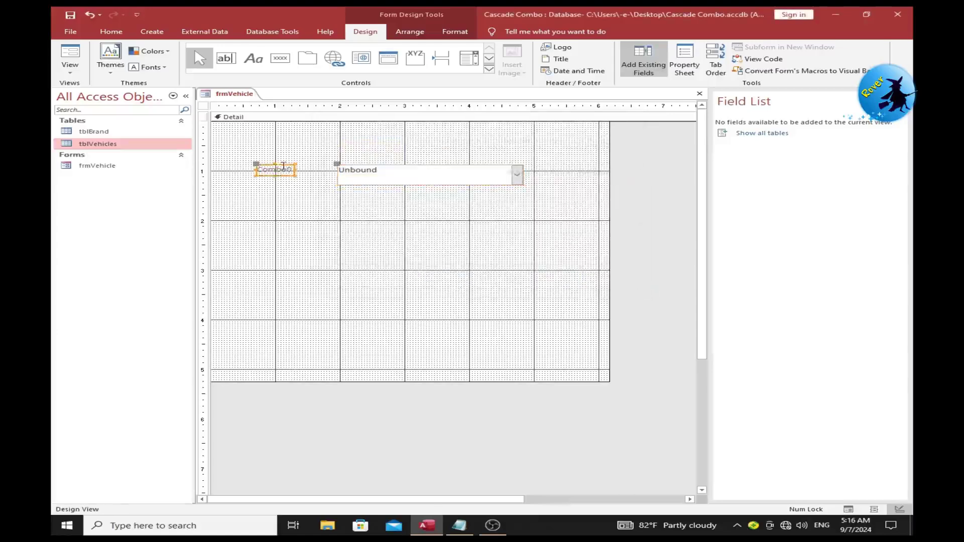
double_click(262, 170)
type("Vehicle Type")
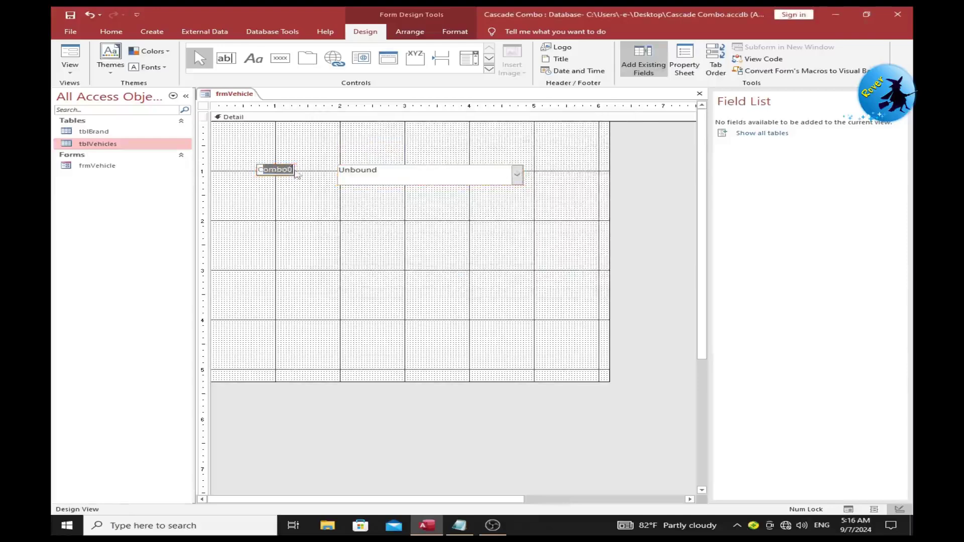
left_click(384, 185)
Step: Draw a second unbound combo box below it and label it Brand Name
left_click(468, 58)
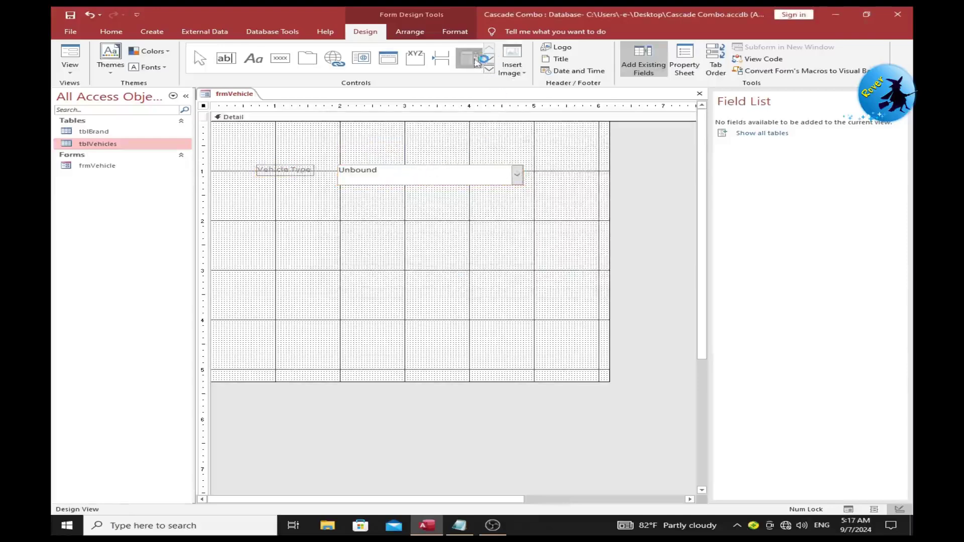
mouse_move(338, 201)
left_mouse_down()
mouse_move(472, 239)
mouse_move(536, 226)
mouse_move(520, 224)
left_mouse_up()
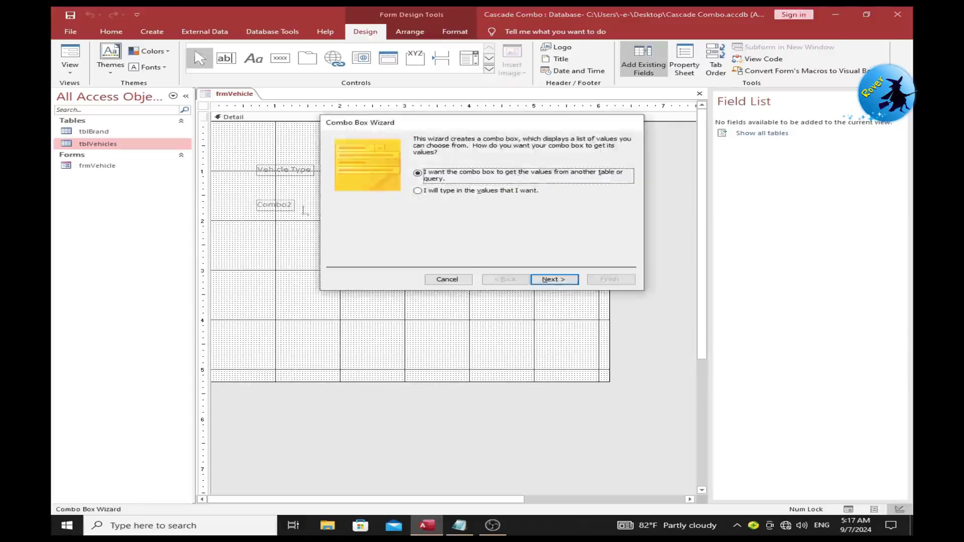
left_click(467, 278)
left_click(257, 205)
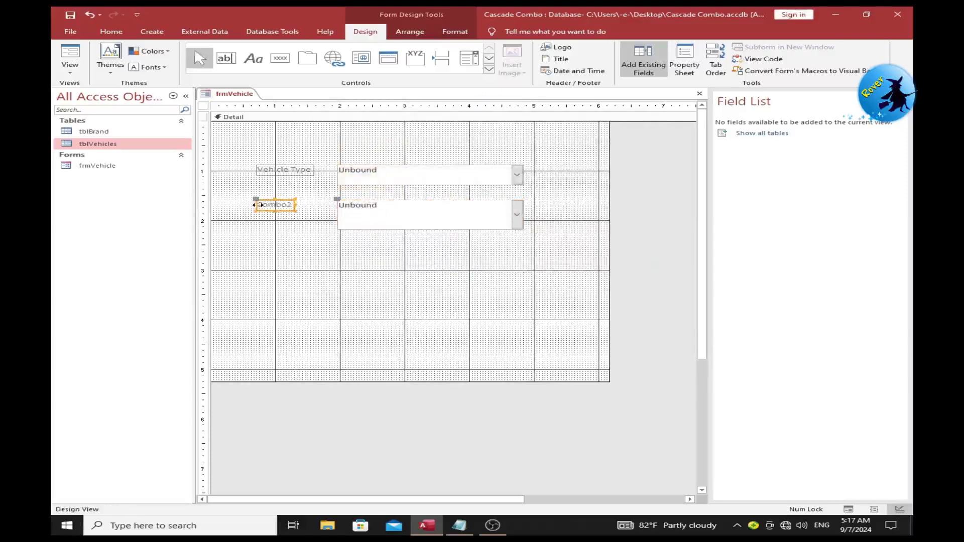
left_click(258, 205)
left_click_drag(258, 205, 299, 204)
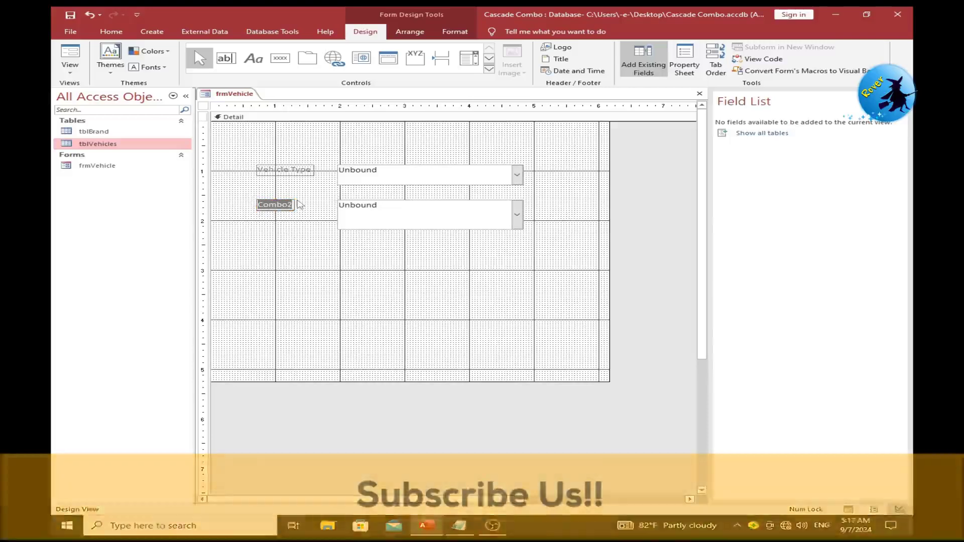
type("Brand Name")
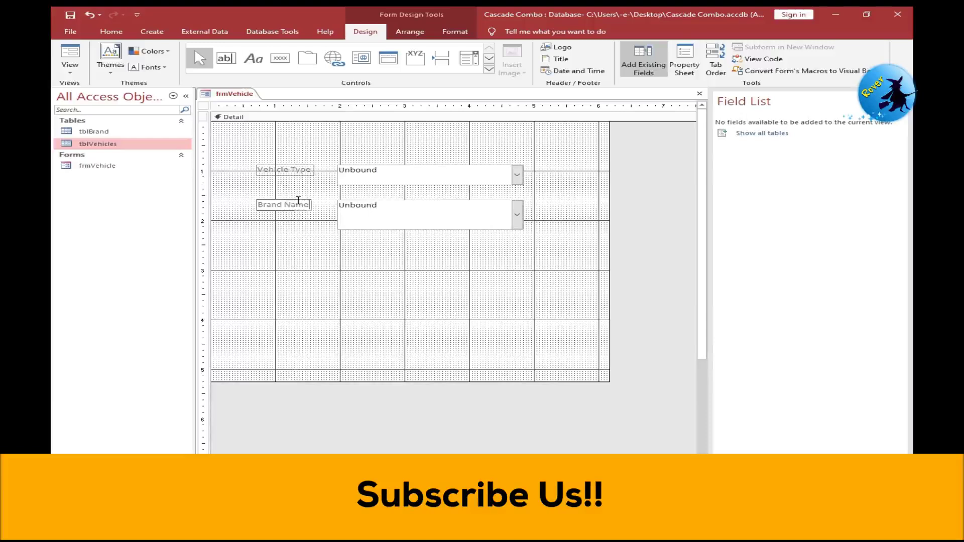
left_click(387, 242)
Step: Open the Vehicle Type combo box's properties and rename it cboVehicleType
left_click(422, 172)
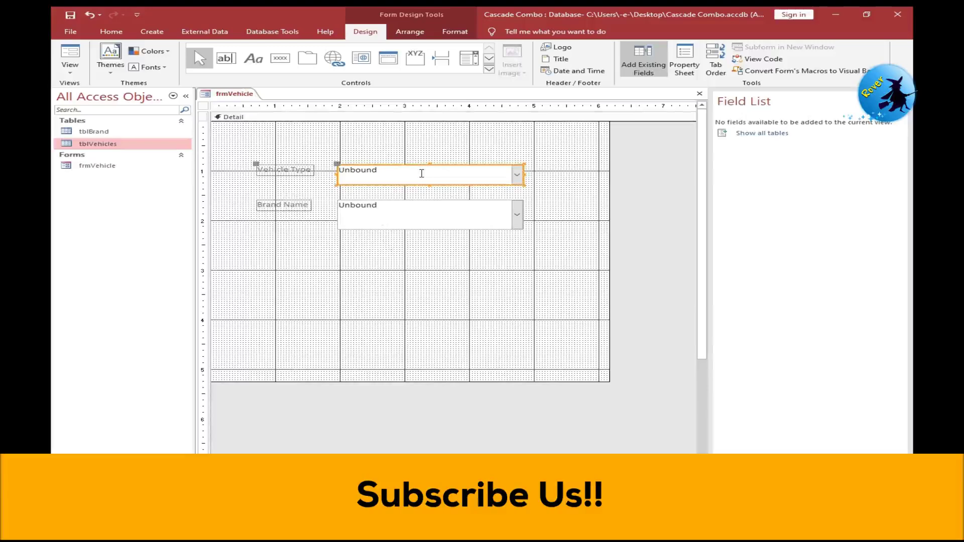
right_click(422, 173)
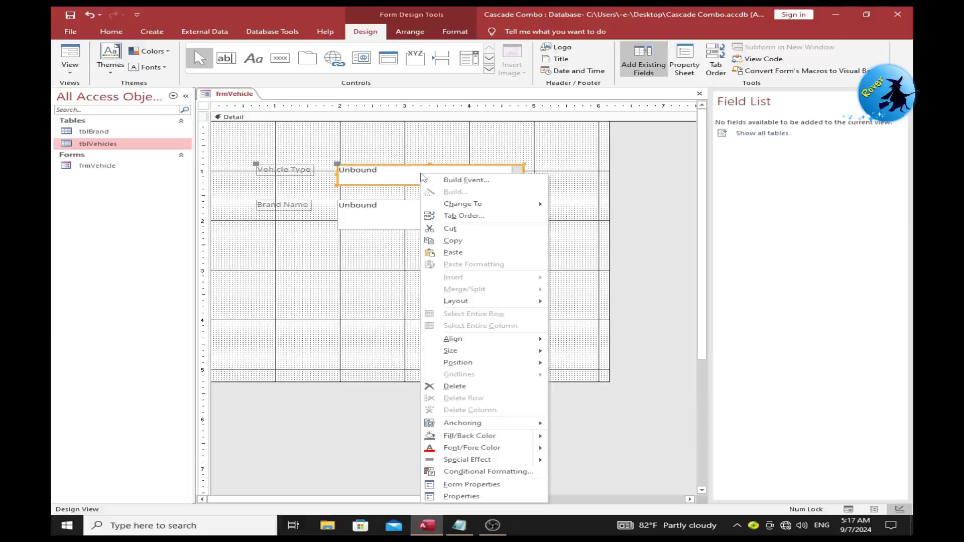
left_click(454, 496)
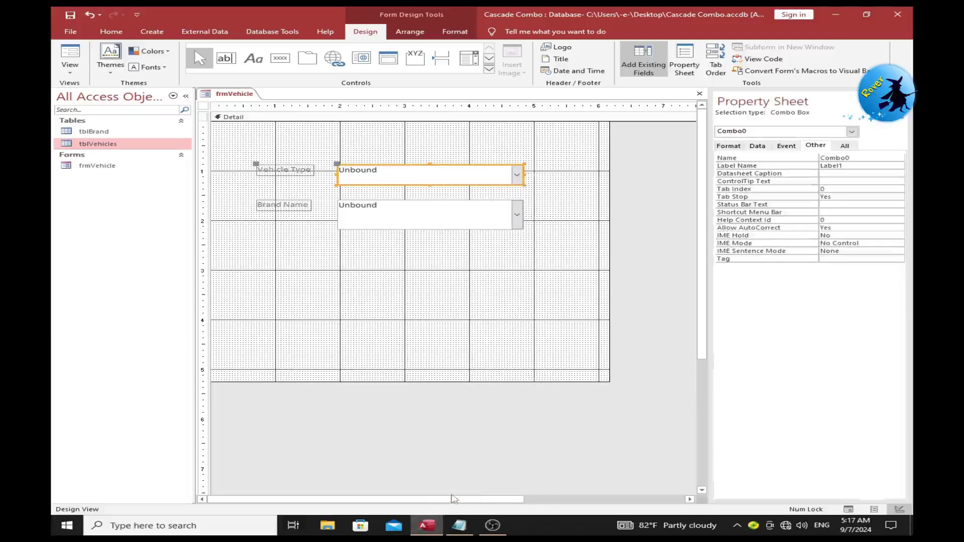
left_click(848, 157)
left_click(782, 158)
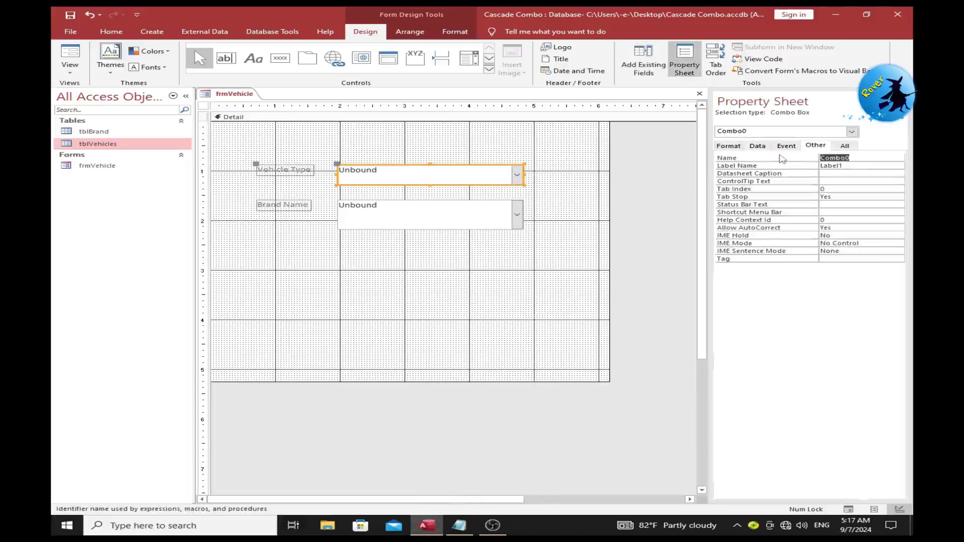
left_click(444, 217)
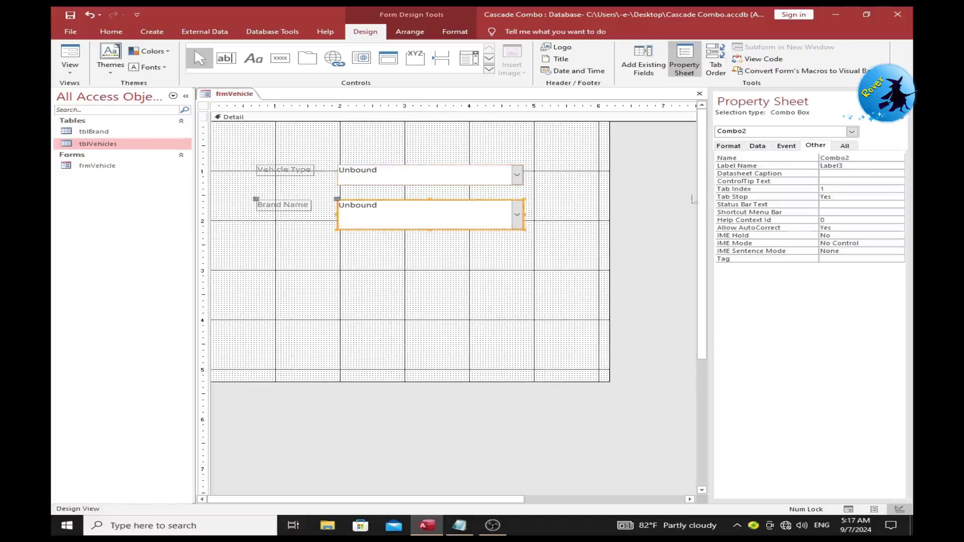
left_click_drag(858, 158, 790, 153)
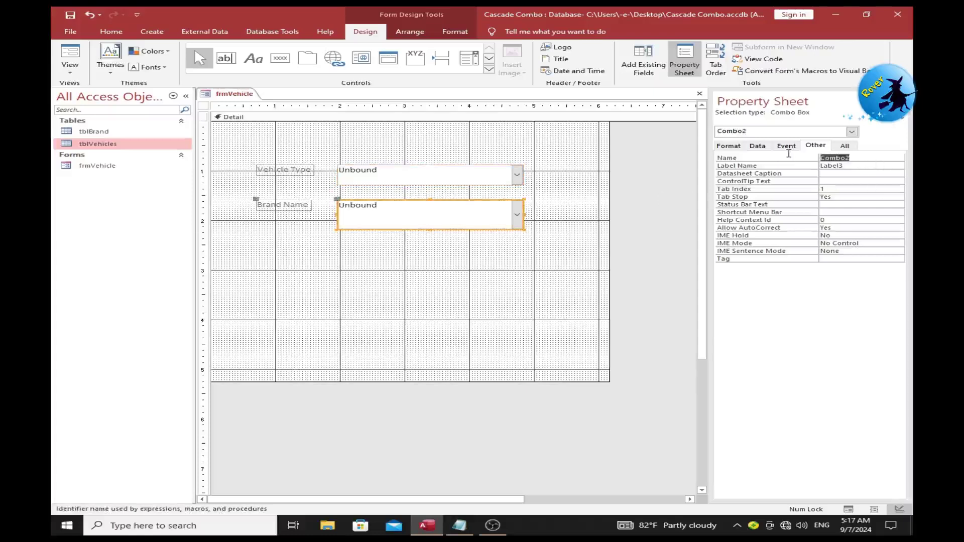
left_click(464, 183)
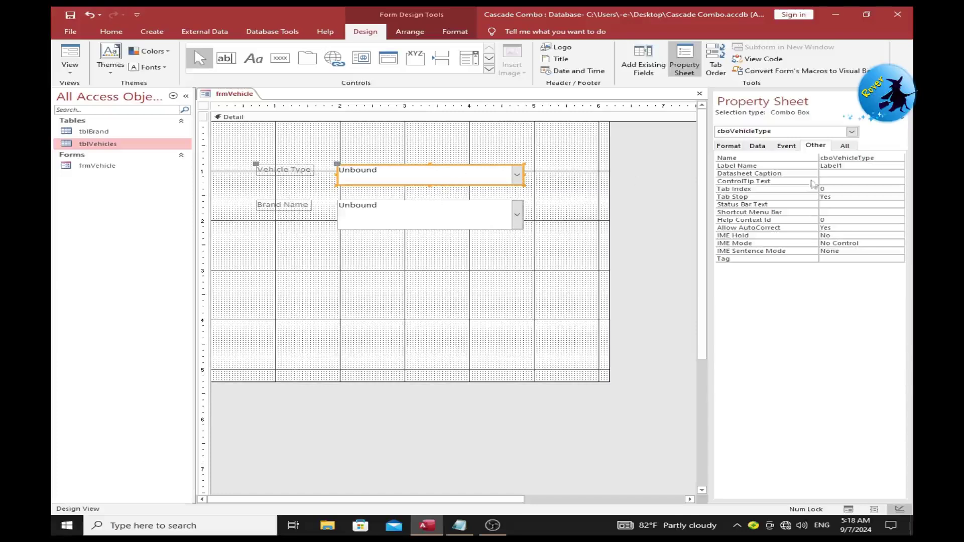
Step: Paste the SQL selecting VehicleID and VehicleType from tblVehicle into its Row Source
left_click(759, 146)
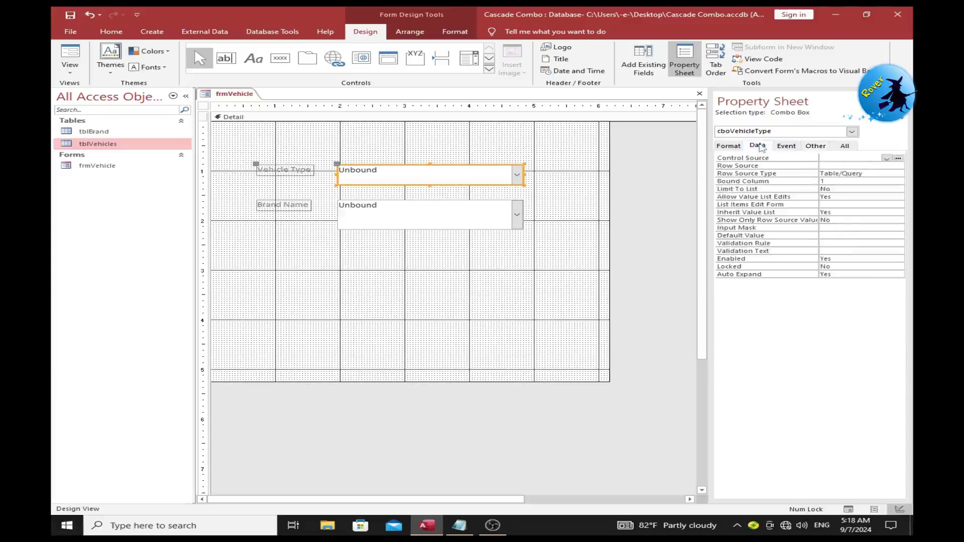
left_click(839, 165)
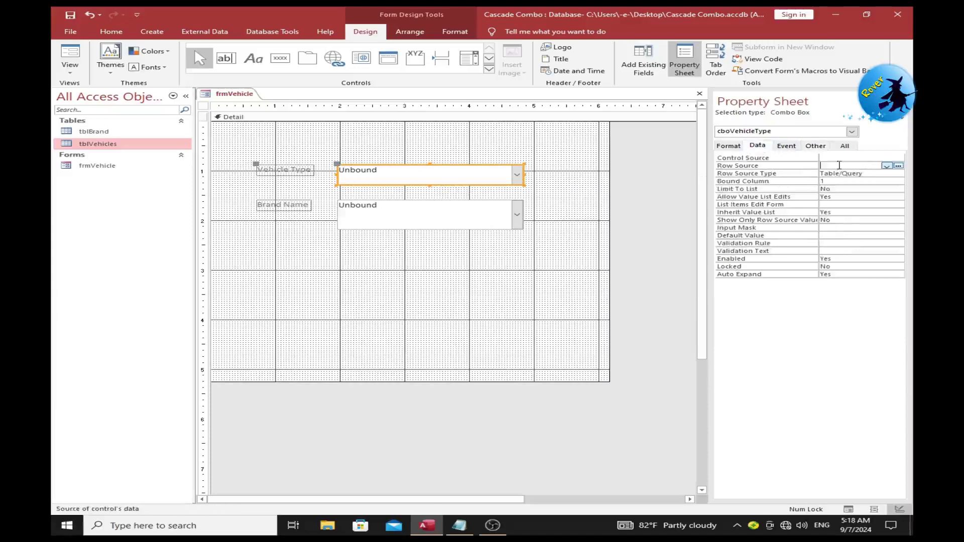
left_click(459, 526)
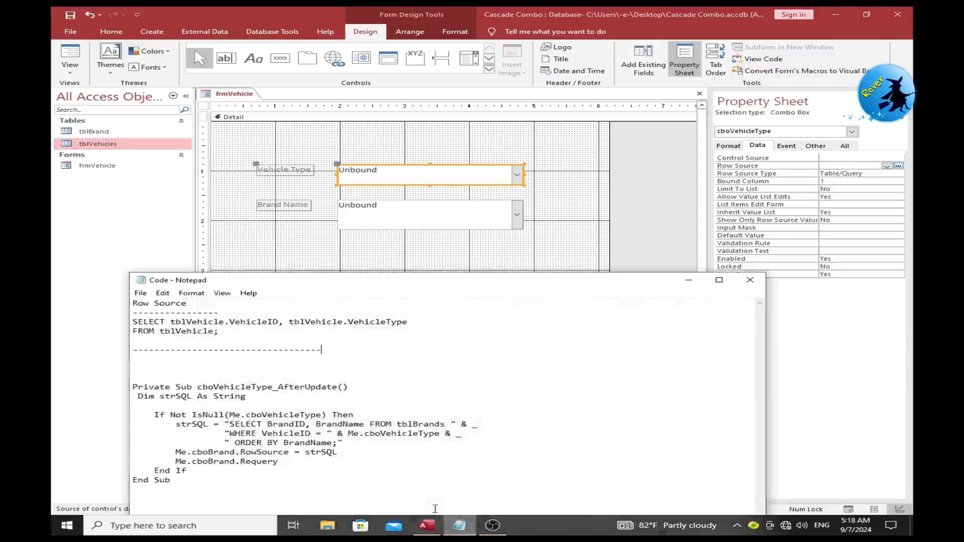
left_click_drag(220, 331, 117, 324)
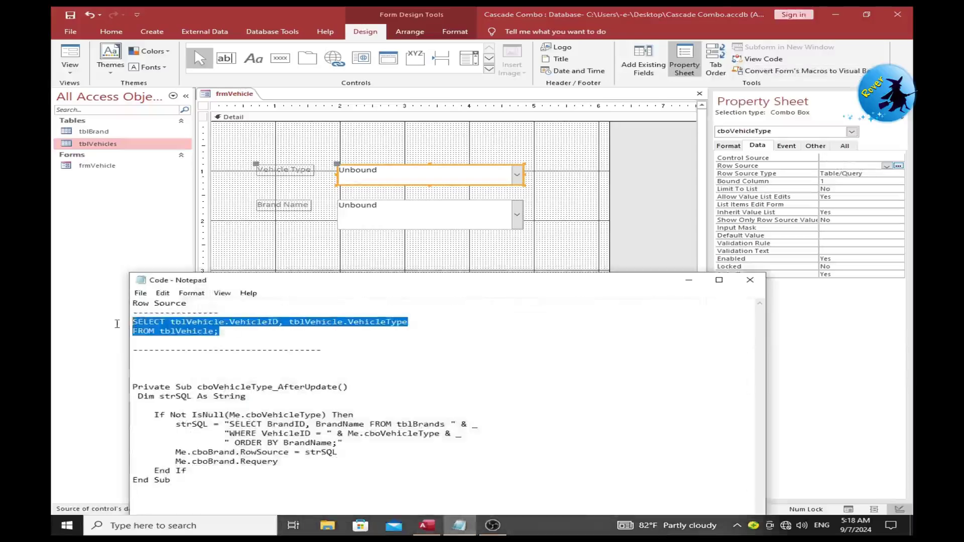
key("ctrl+c")
key("alt+Tab")
key("ctrl+v")
left_click(839, 180)
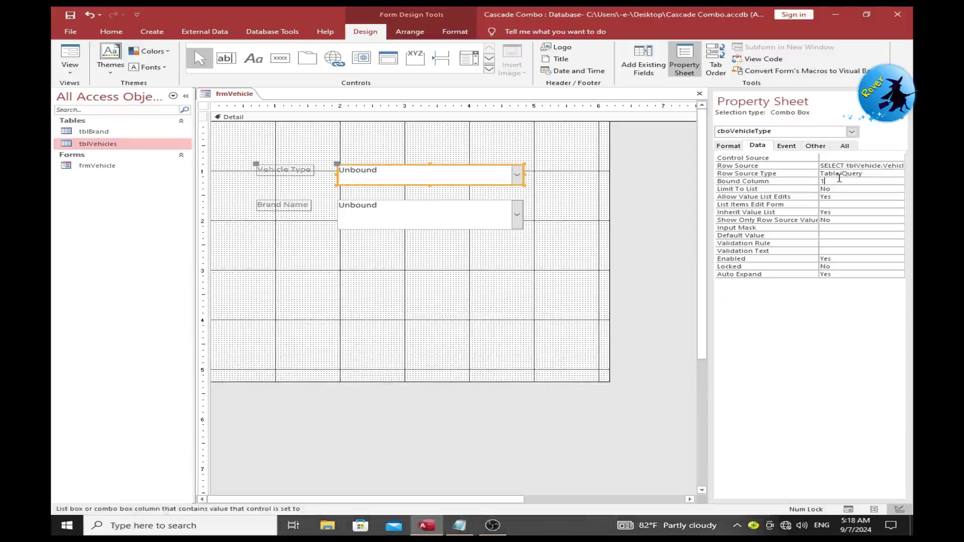
Step: Set cboVehicleType's Column Count to 2 and Column Widths to 0;2cm, hiding the ID column
left_click(728, 146)
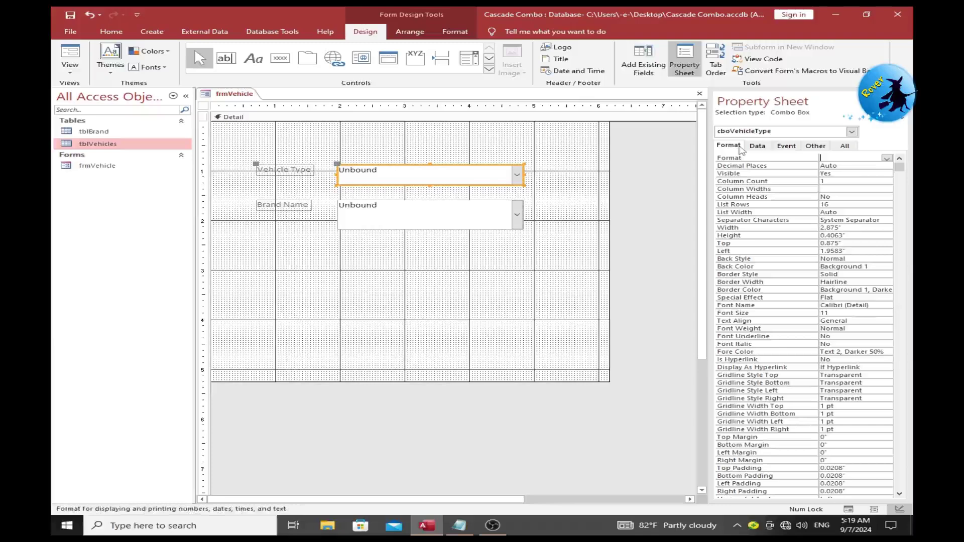
left_click(767, 149)
left_click(786, 148)
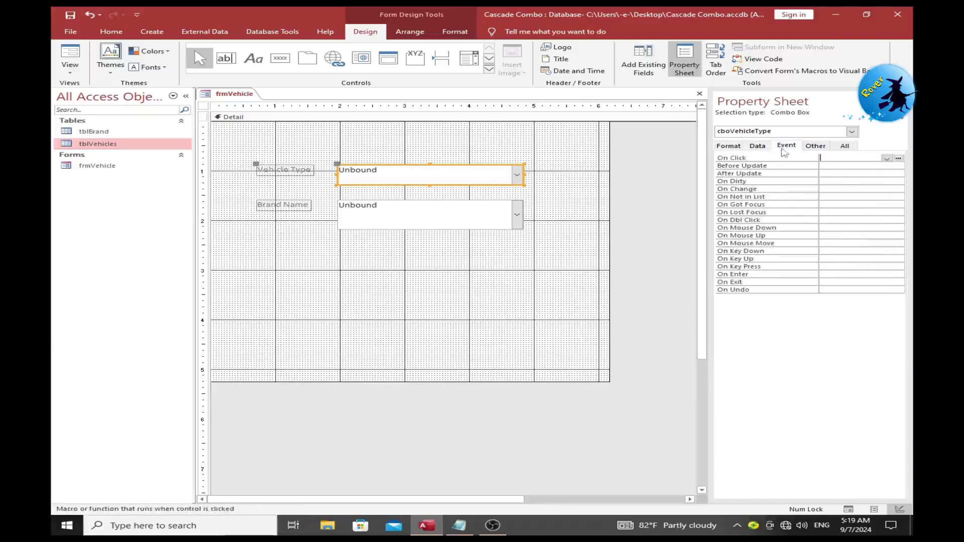
left_click(817, 147)
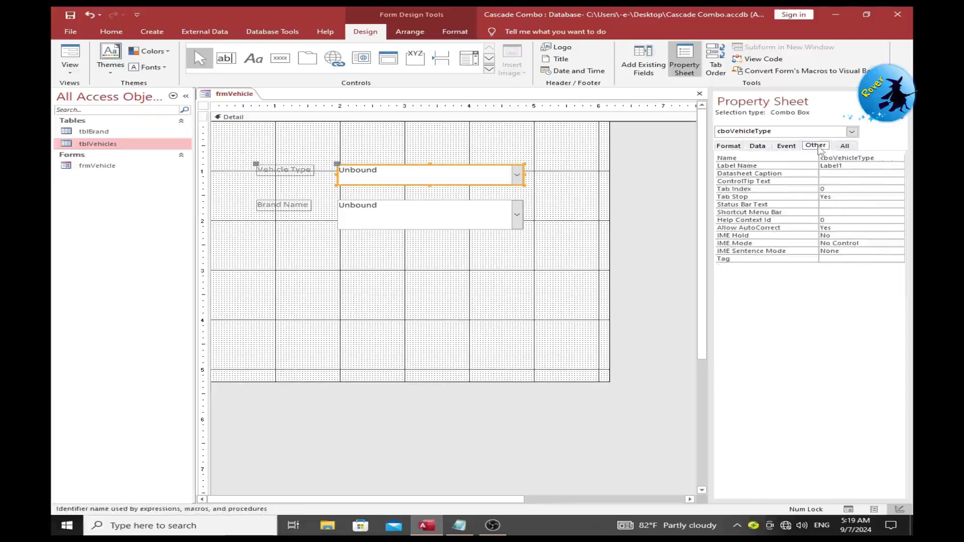
left_click(759, 149)
left_click(728, 147)
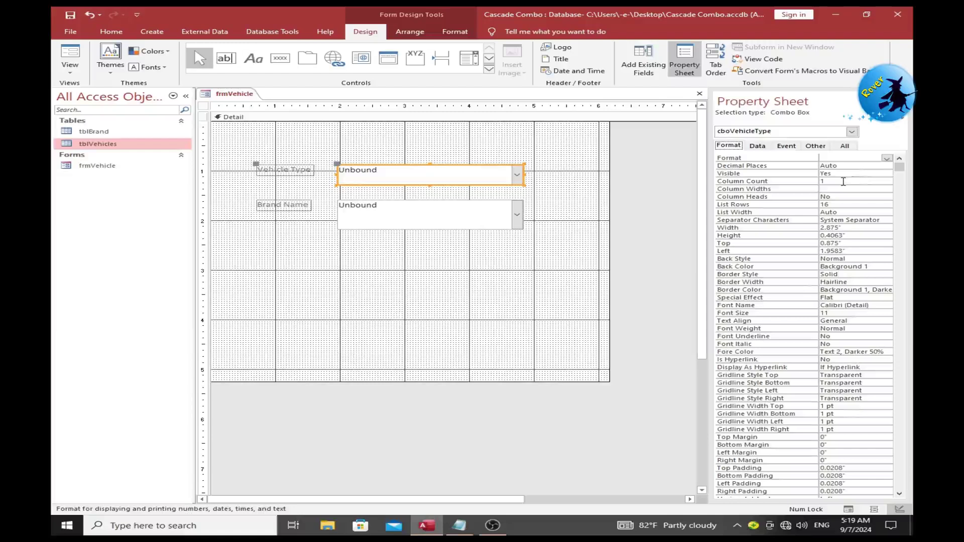
left_click(800, 181)
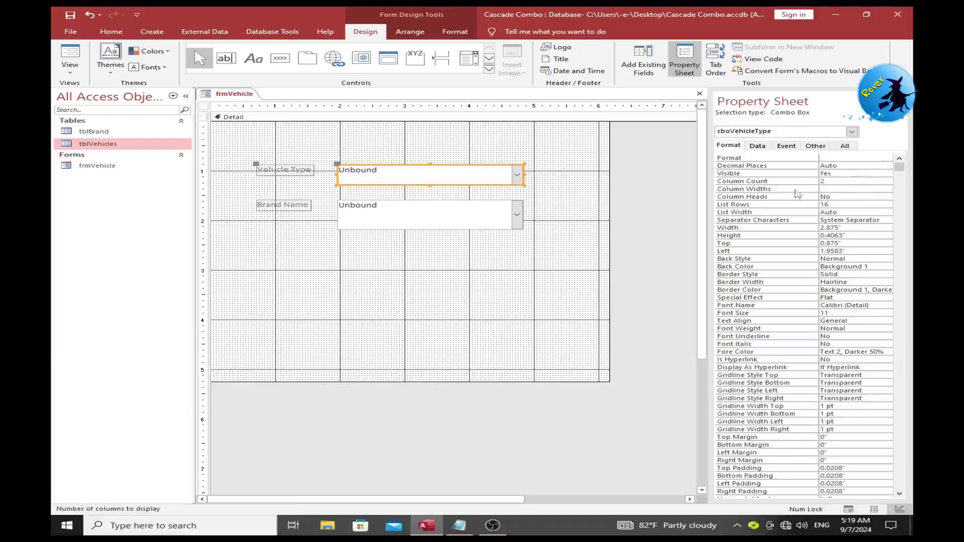
left_click(827, 188)
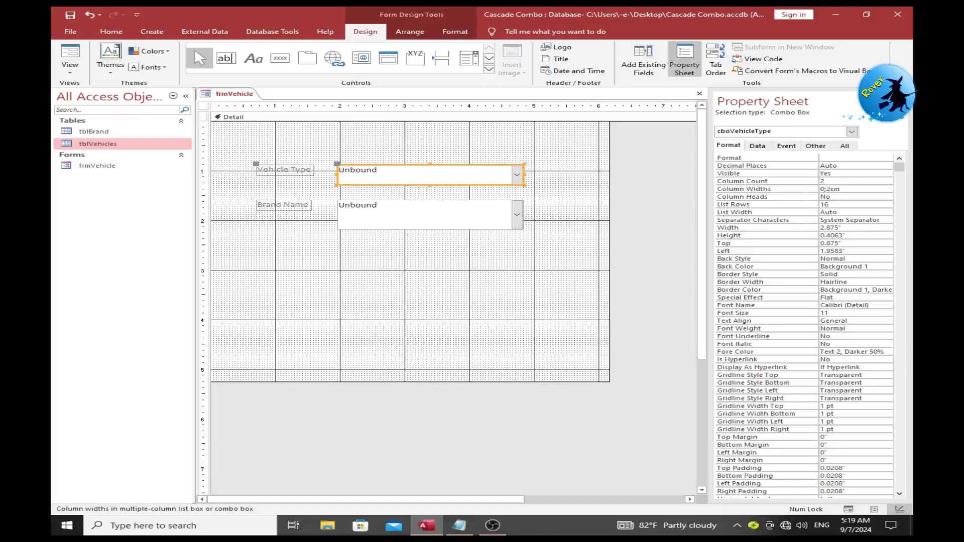
key("Return")
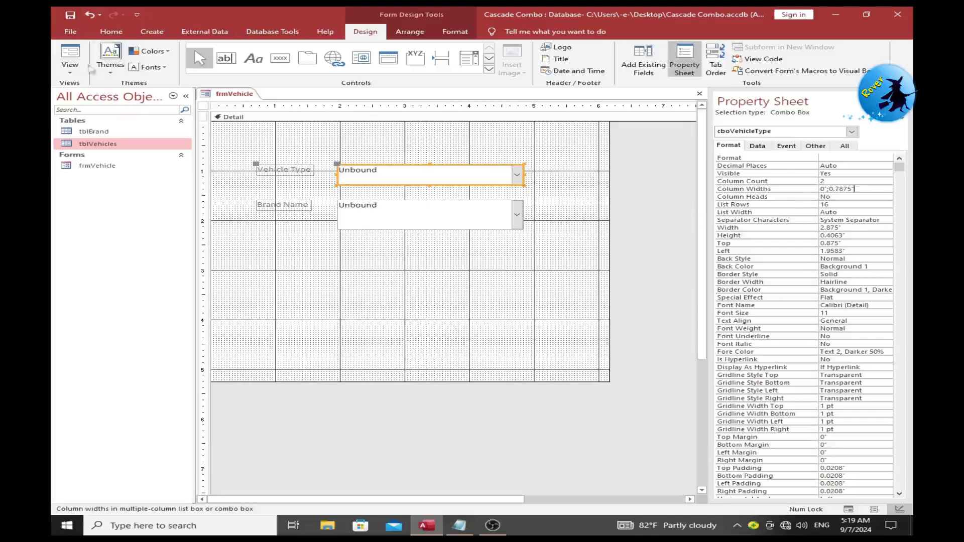
left_click(70, 67)
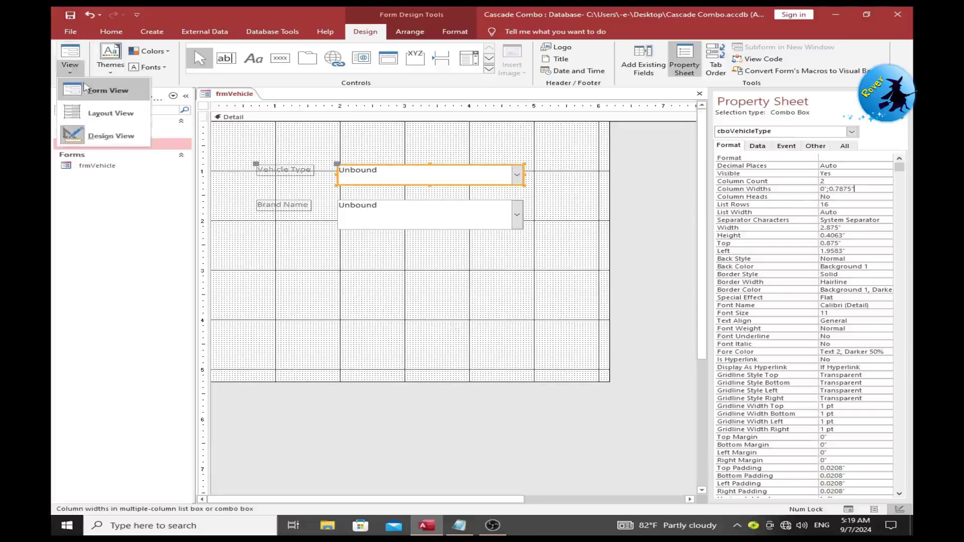
left_click(108, 90)
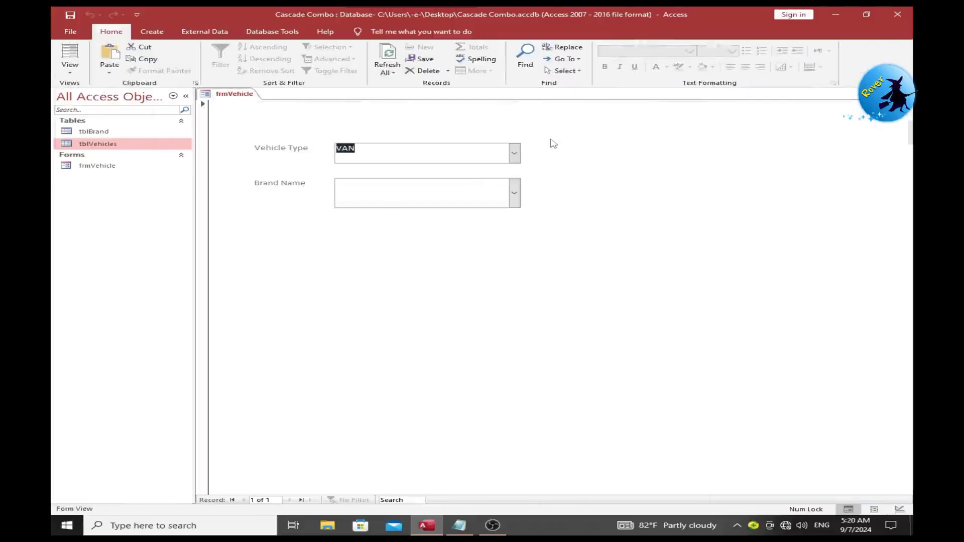
left_click(514, 153)
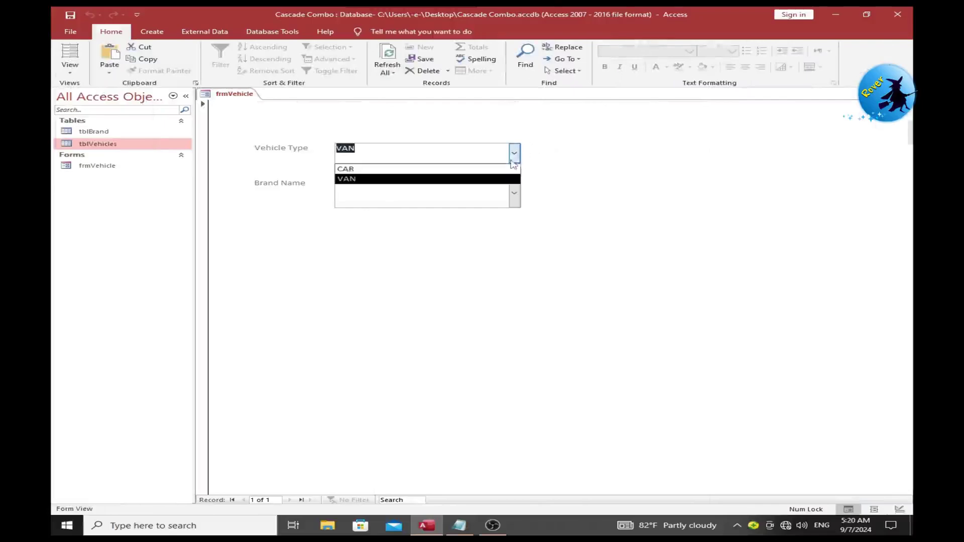
left_click(438, 173)
left_click(514, 153)
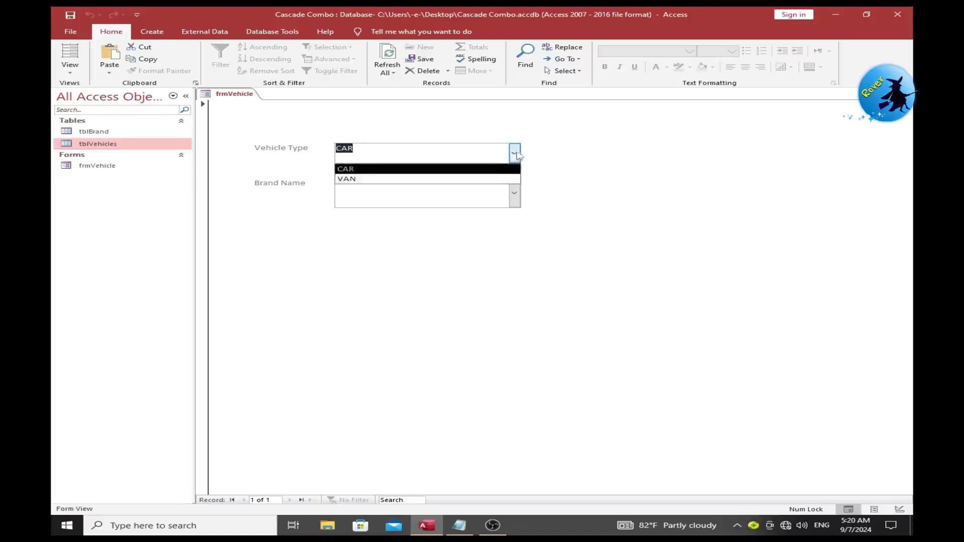
left_click(475, 180)
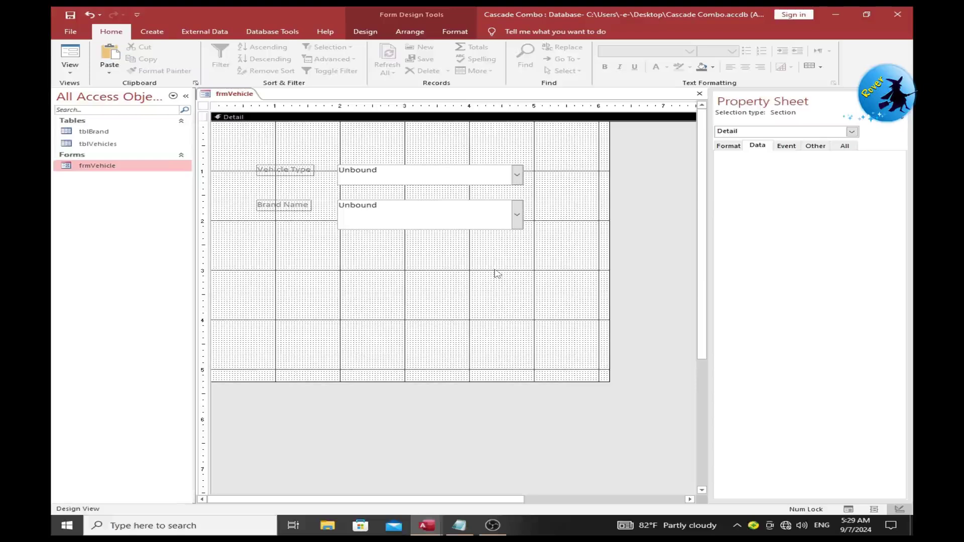
Step: Create an empty cboVehicleType_AfterUpdate procedure through the Code Builder
left_click(463, 177)
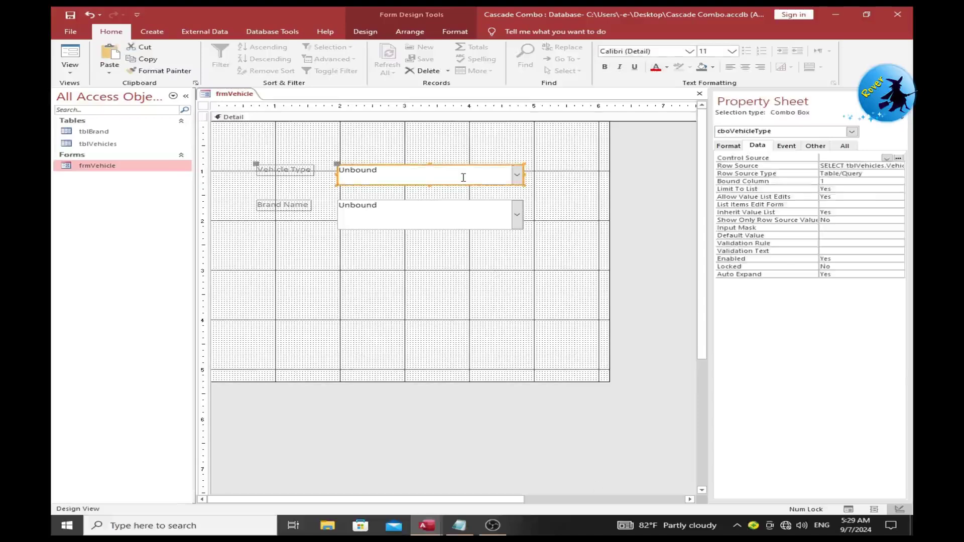
right_click(463, 177)
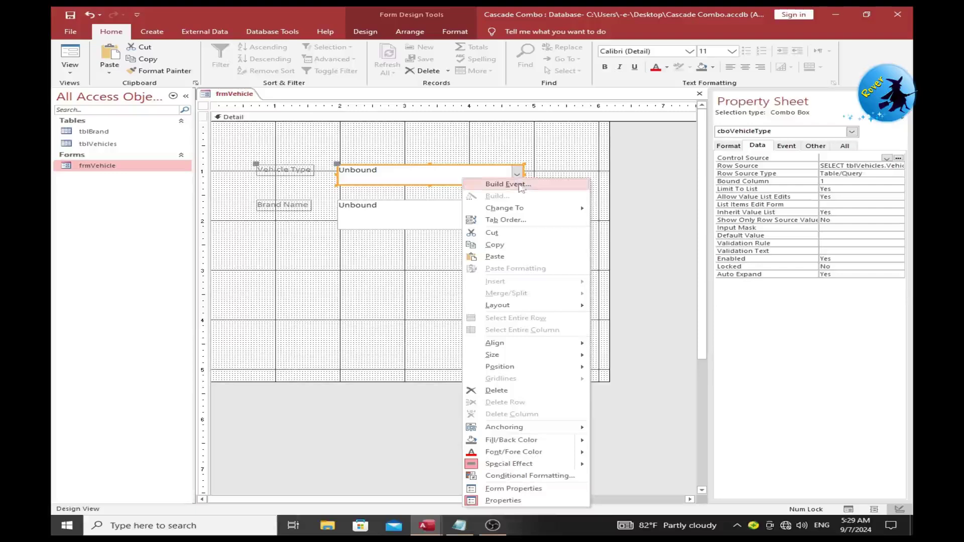
left_click(507, 184)
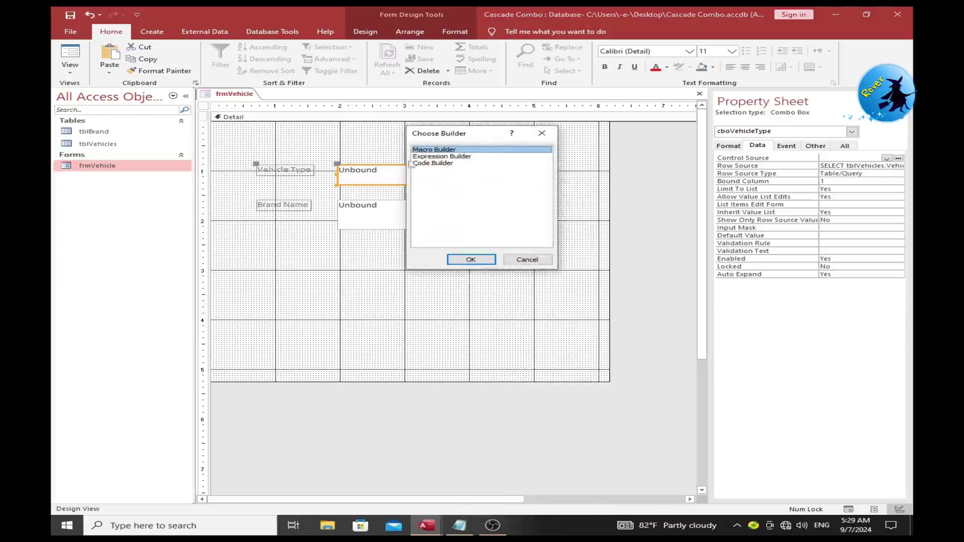
left_click(428, 164)
left_click(489, 261)
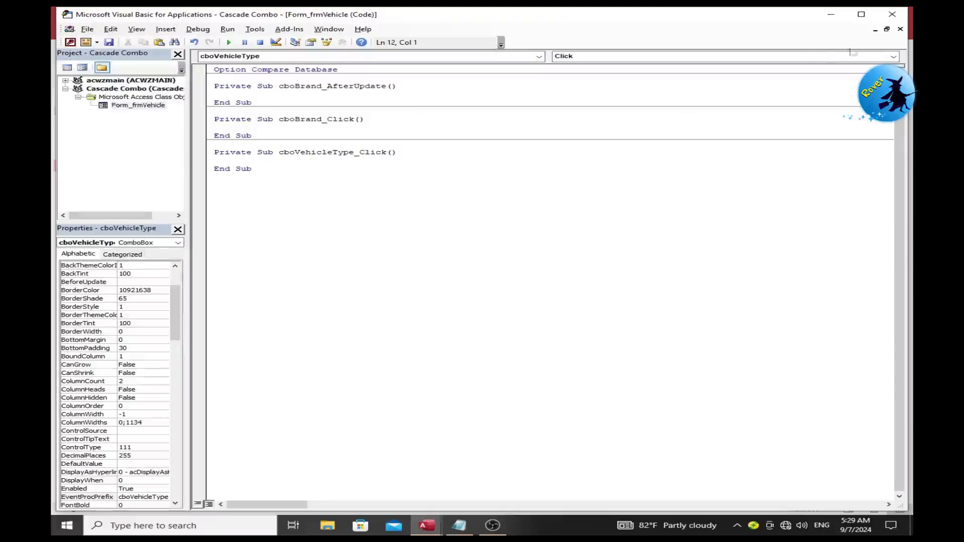
left_click(893, 56)
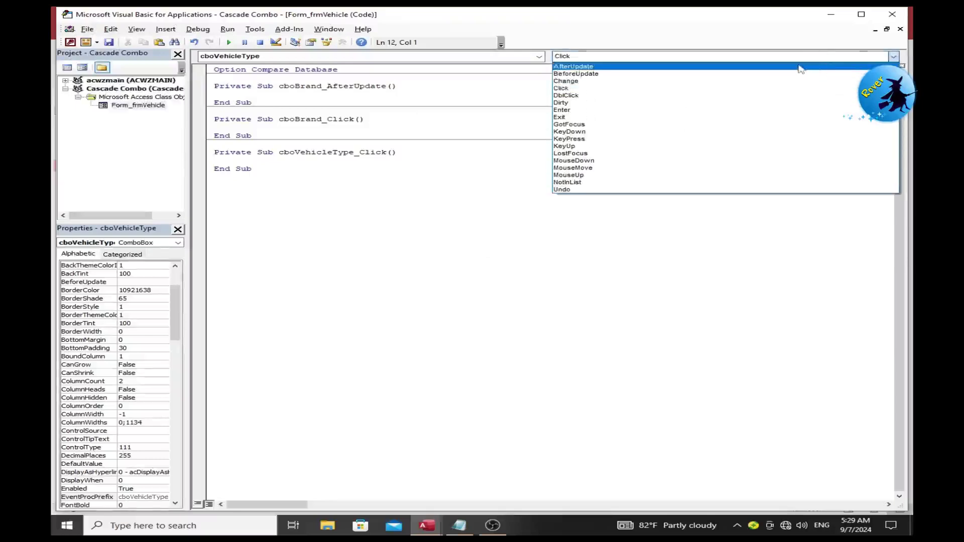
left_click(800, 69)
Step: Delete the empty cboBrand procedures and bring the saved code notes alongside the editor
left_click_drag(280, 135, 209, 86)
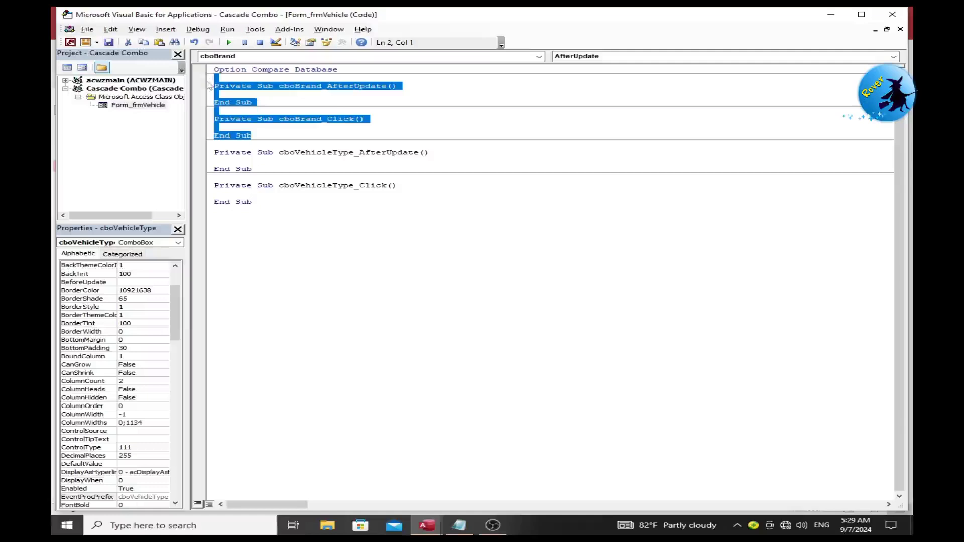
key("Delete")
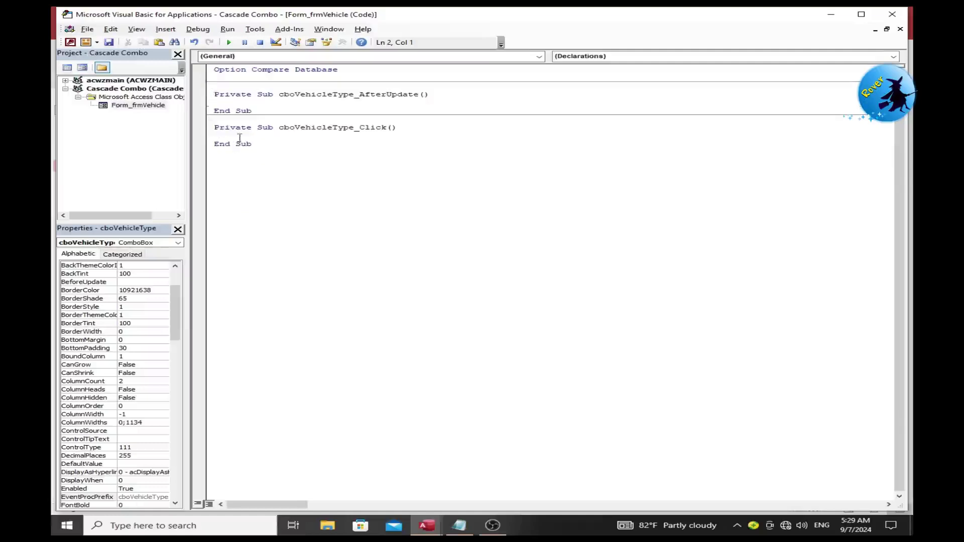
left_click(241, 100)
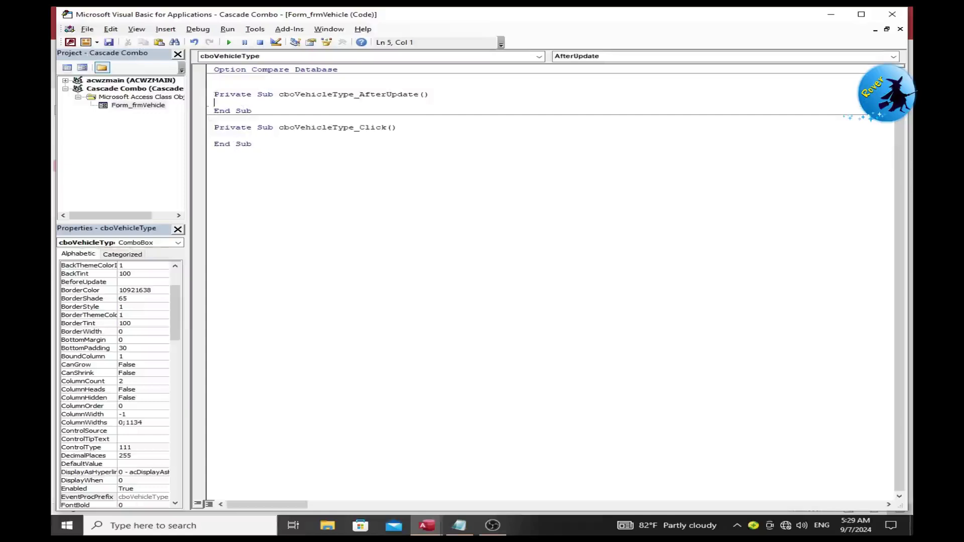
left_click(459, 525)
left_click_drag(325, 176, 785, 191)
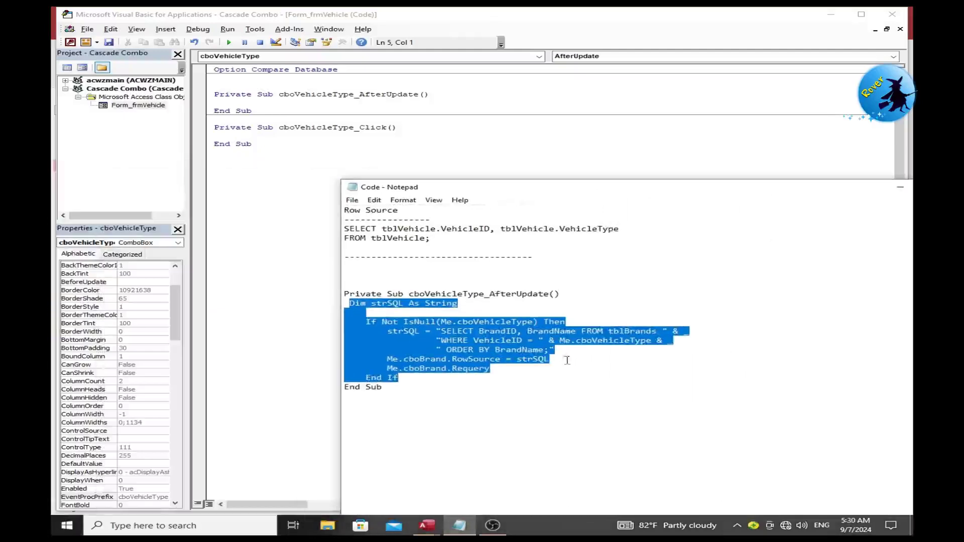
Step: Paste the brand-filtering code from the notes into the AfterUpdate procedure
right_click(502, 341)
left_click(520, 374)
left_click(262, 102)
right_click(258, 103)
left_click(280, 133)
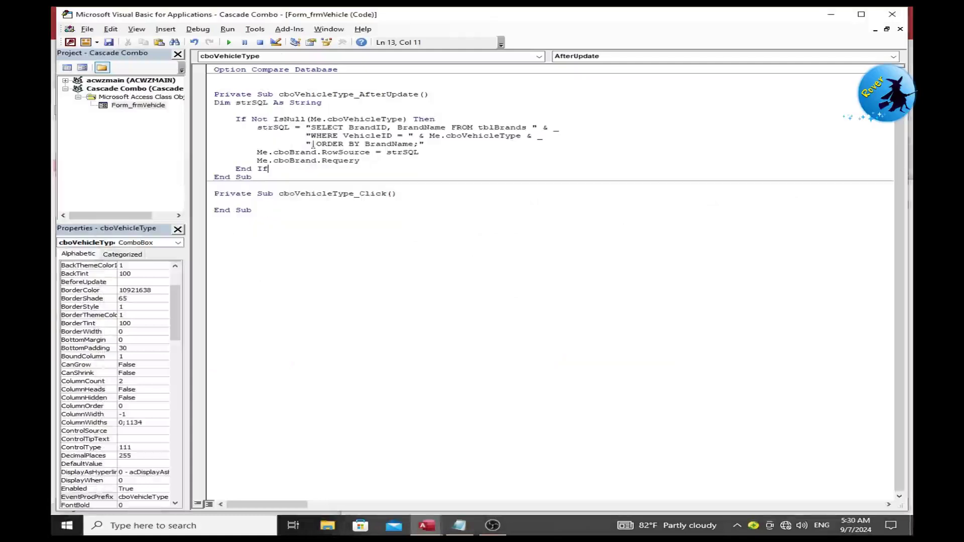
Step: Correct the table name in the query from tblBrands to tblBrand
left_click(74, 53)
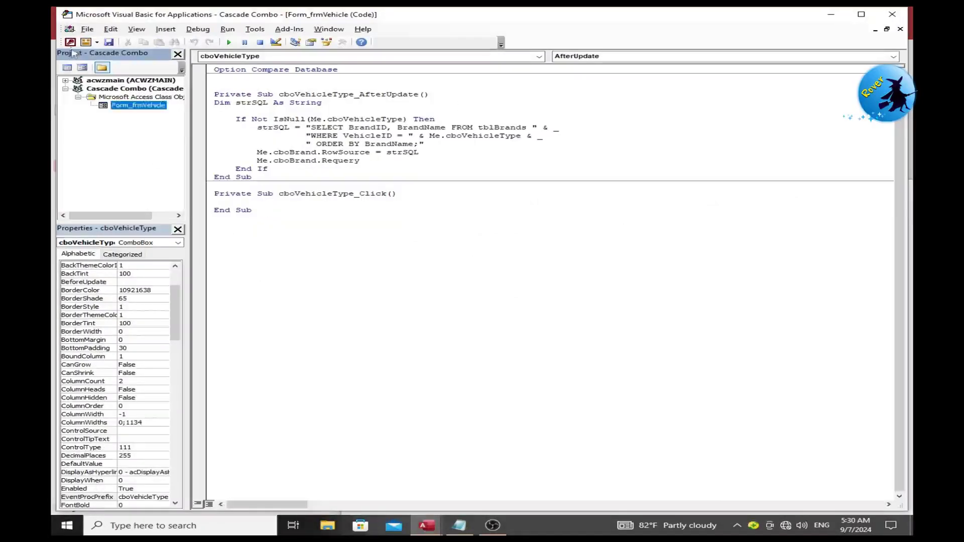
left_click(69, 42)
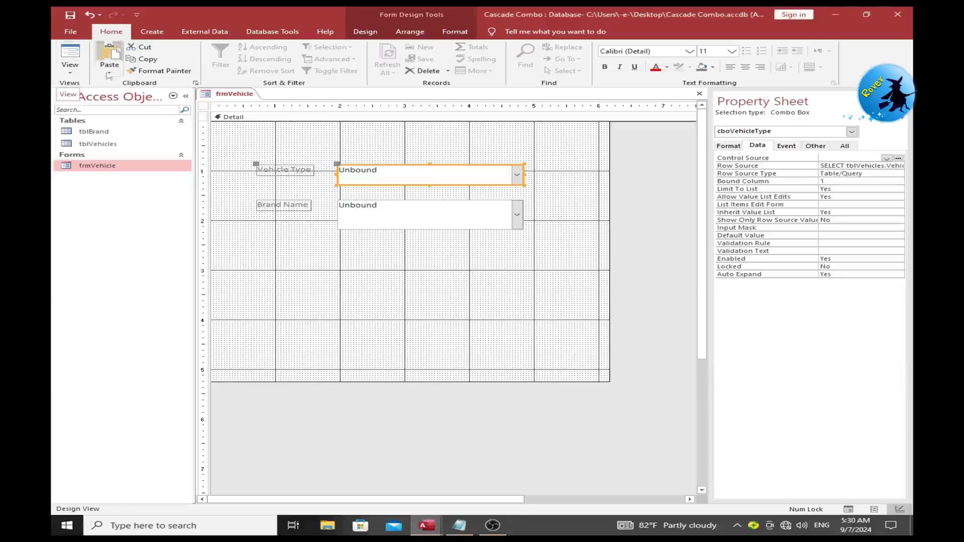
right_click(422, 174)
left_click(434, 179)
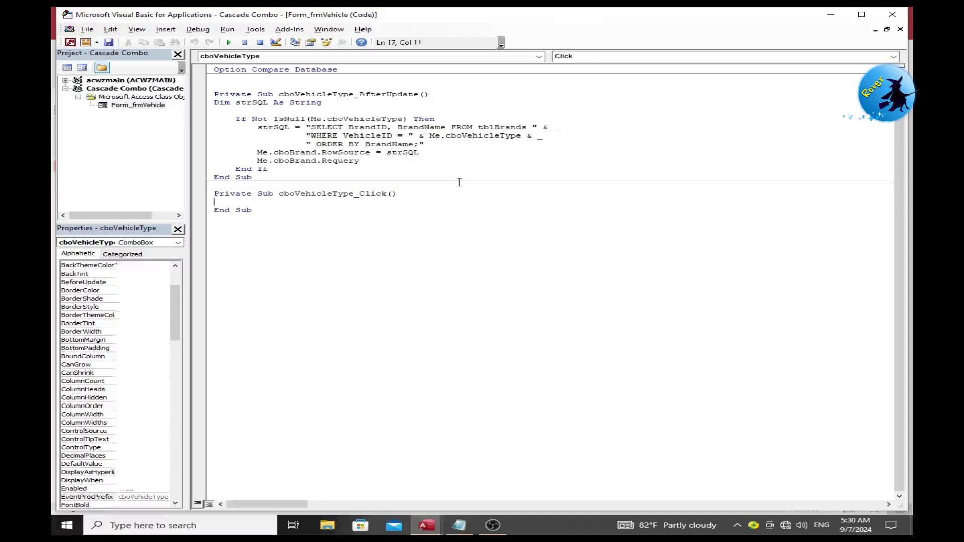
left_click(527, 128)
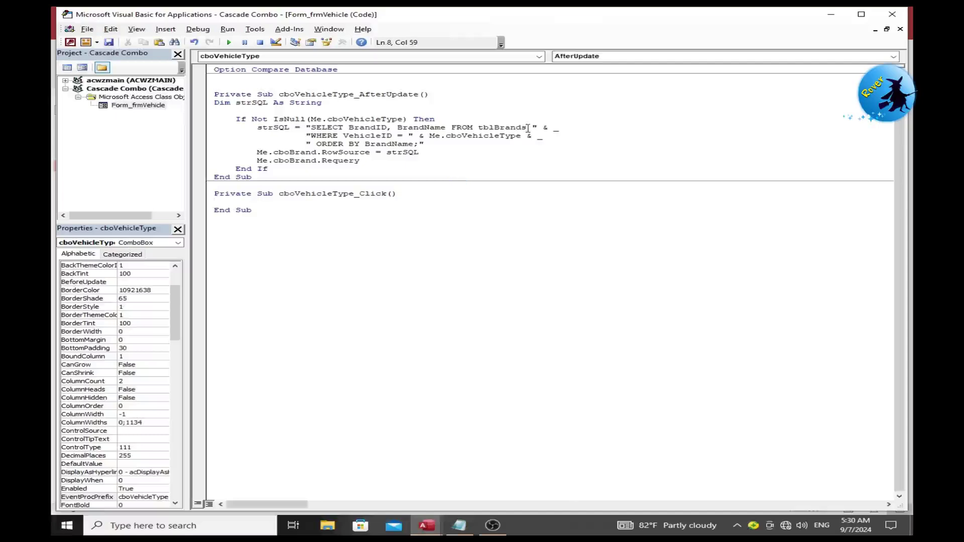
key("BackSpace")
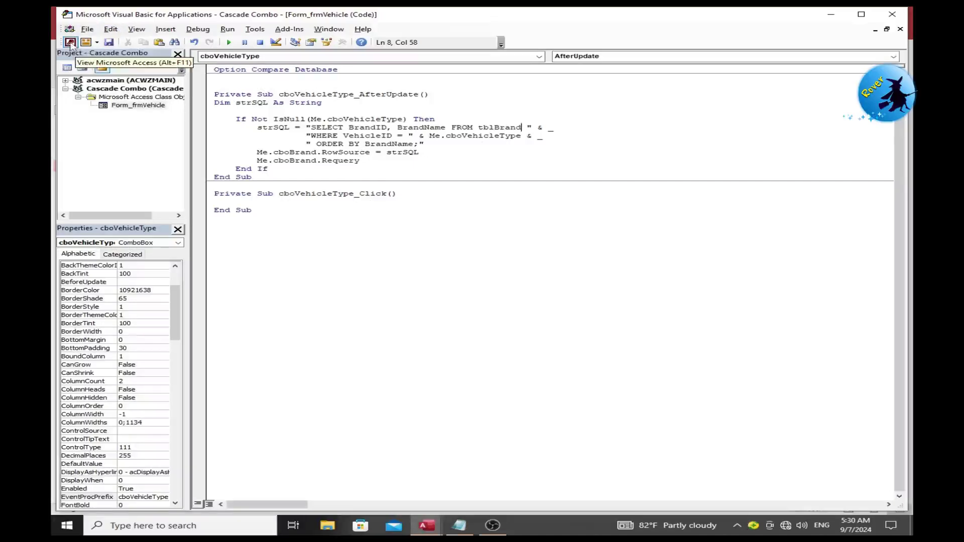
Step: Test in Form View by choosing VAN and picking the 201 Fargo brand
left_click(70, 43)
left_click(70, 68)
left_click(100, 91)
left_click(514, 152)
left_click(495, 179)
left_click(514, 192)
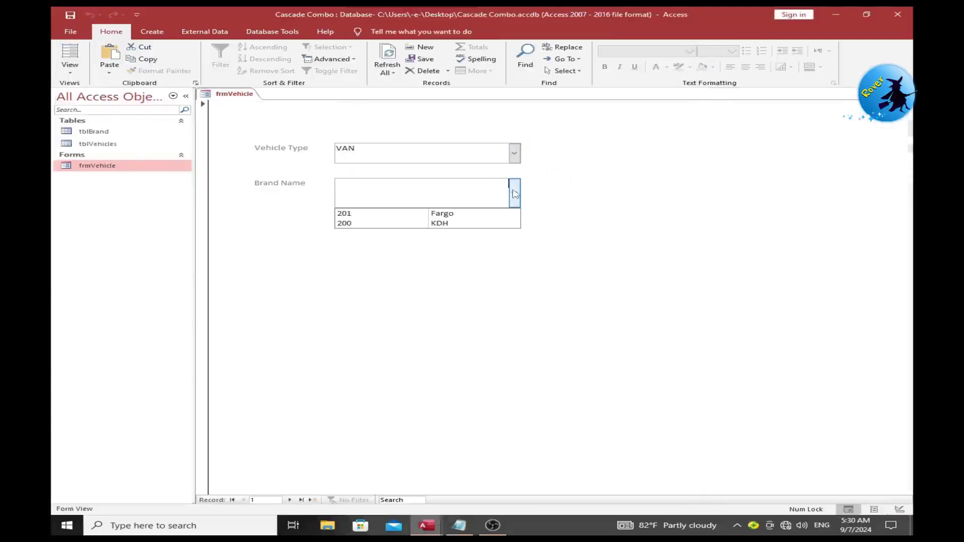
left_click(497, 212)
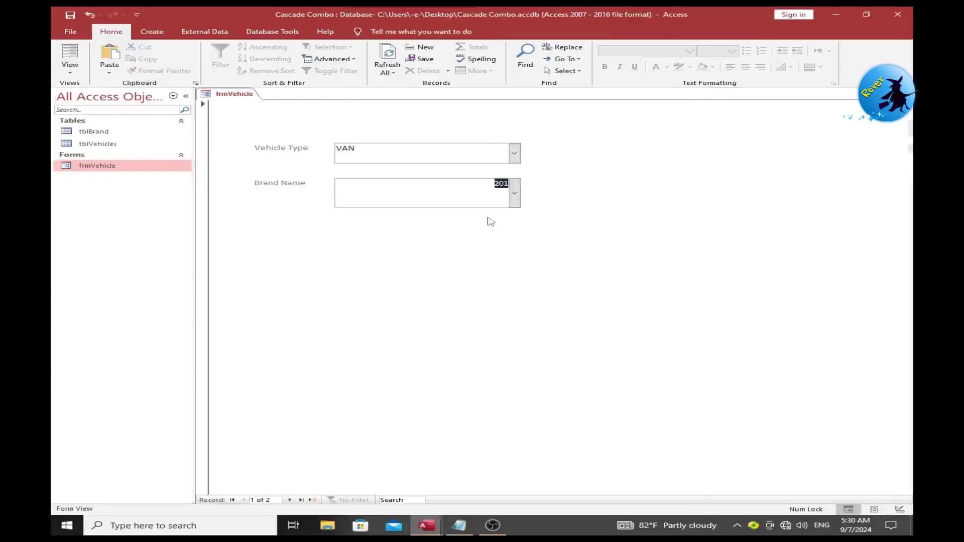
Step: Return frmVehicle to Design View and select the Brand Name combo box
right_click(429, 277)
left_click(455, 306)
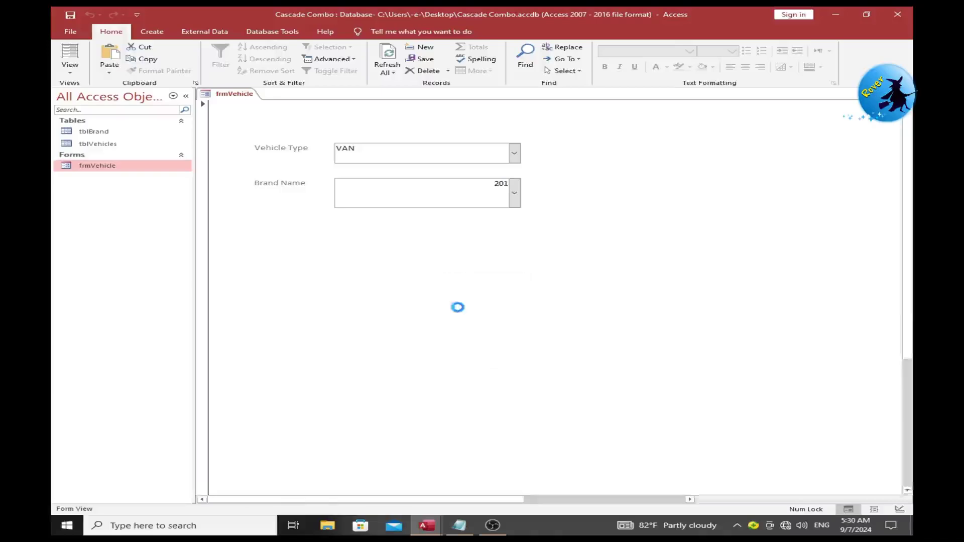
left_click(458, 223)
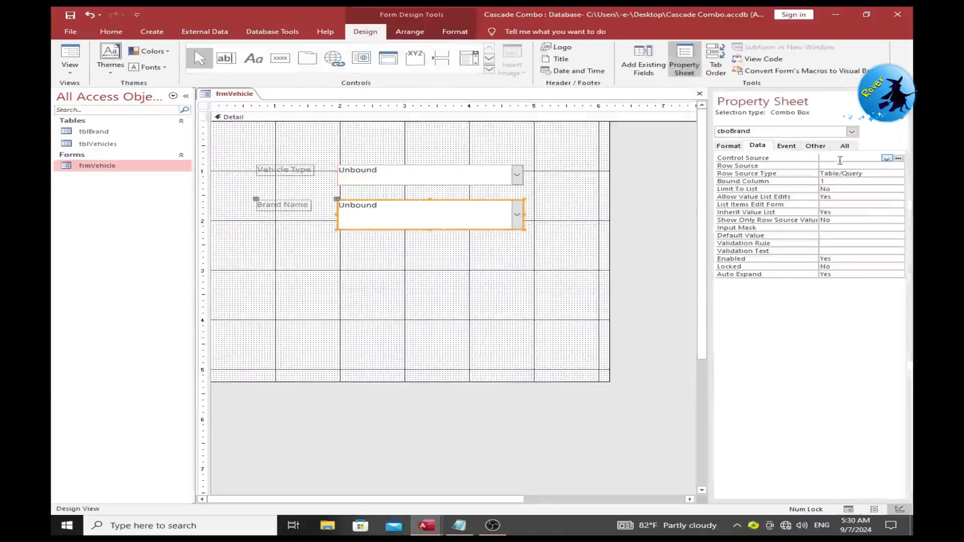
Step: Set cboBrand's Column Widths to 0;2cm so its brand ID column is hidden
left_click(728, 145)
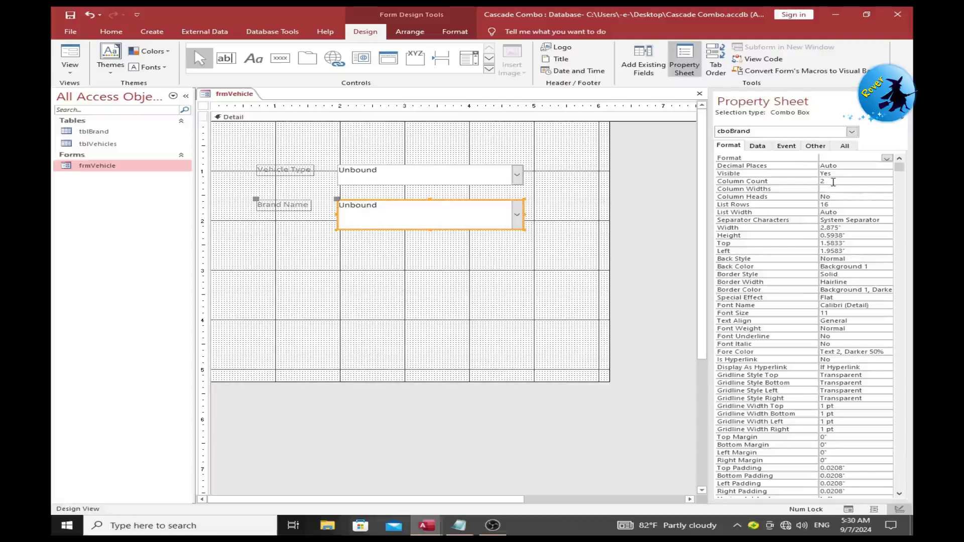
left_click(831, 190)
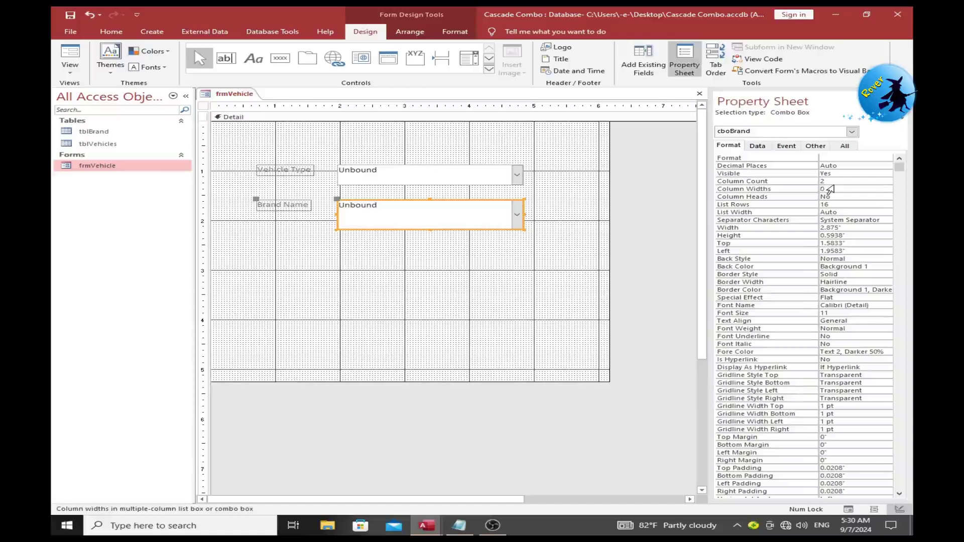
type(";2cm")
left_click(416, 269)
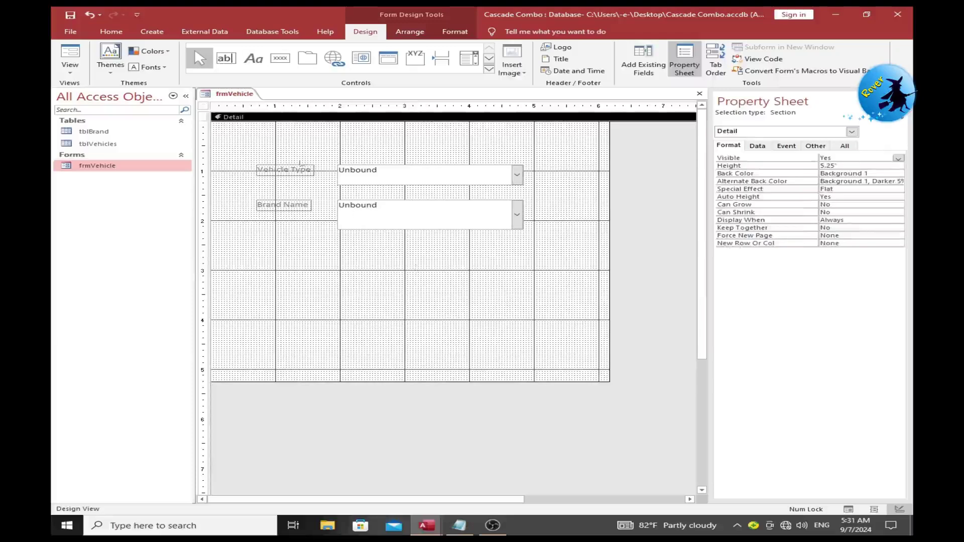
Step: In Form View, choose CAR as Vehicle Type and pick Acqua as Brand Name
left_click(70, 56)
left_click(514, 153)
left_click(493, 177)
left_click(514, 153)
left_click(497, 168)
left_click(516, 201)
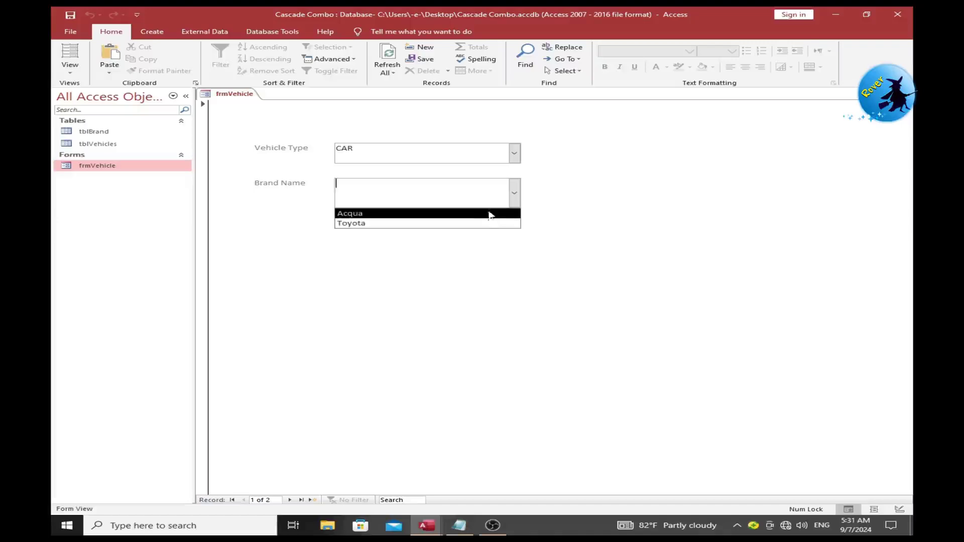
left_click(486, 215)
Step: Switch Vehicle Type to VAN and pick Fargo, then KDH, as Brand Name
left_click(513, 154)
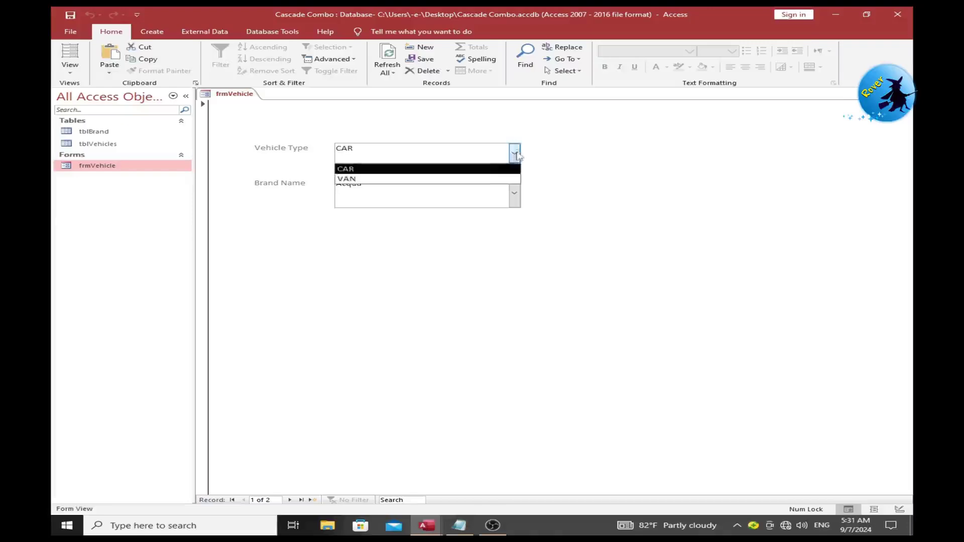
left_click(477, 180)
left_click(514, 193)
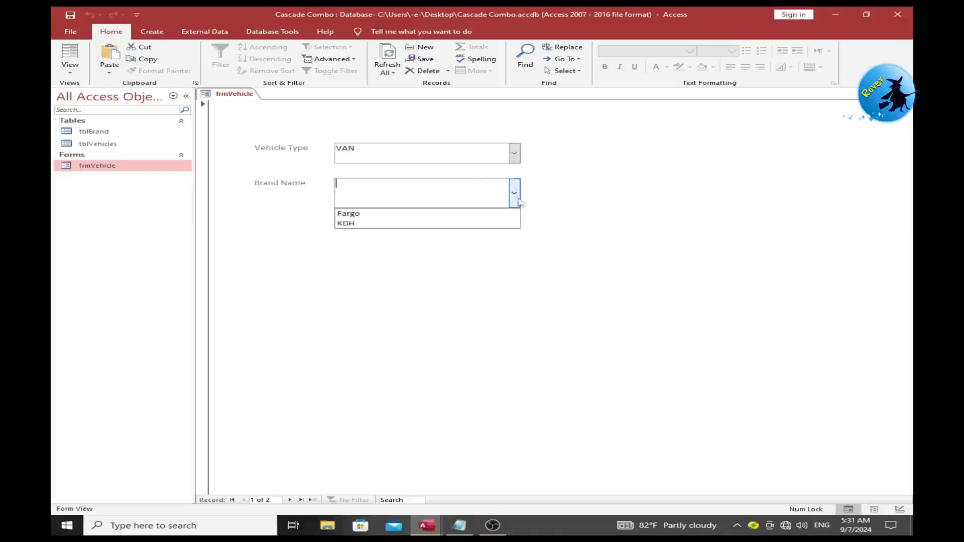
left_click(484, 216)
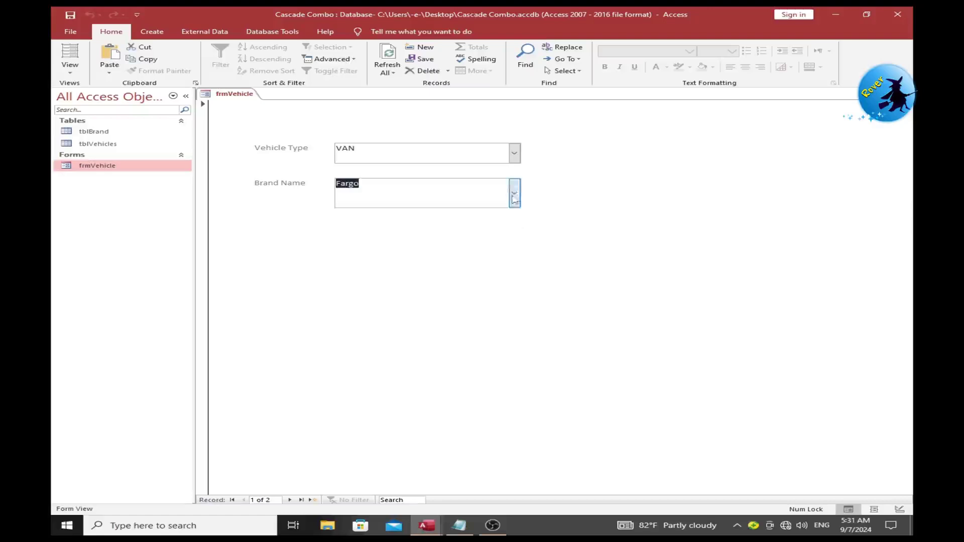
left_click(513, 193)
left_click(495, 224)
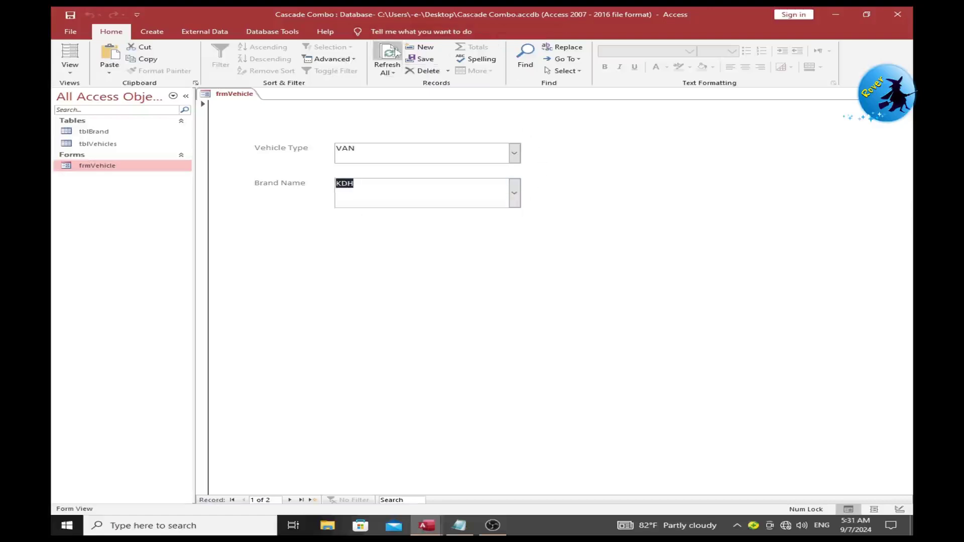
Step: Refresh all data and recheck CAR's Brand Name list
left_click(388, 55)
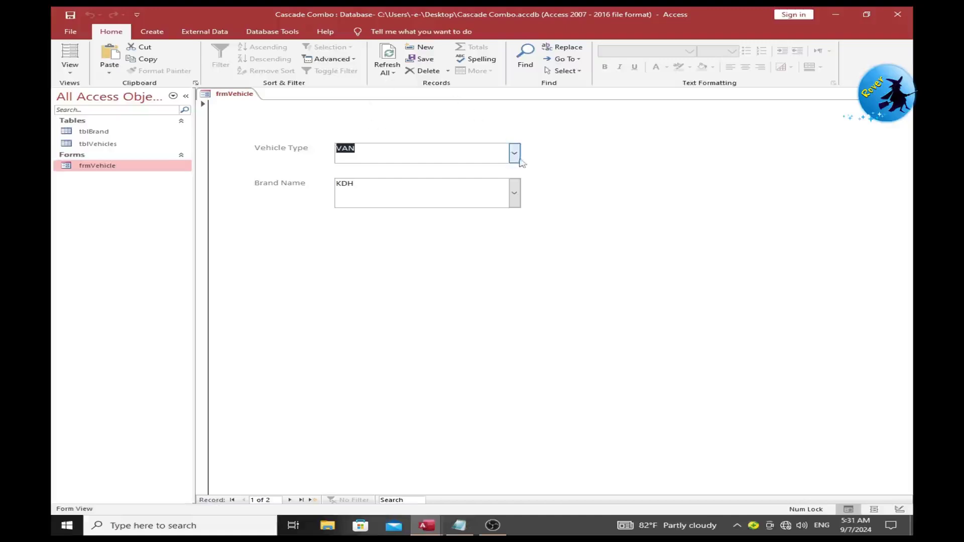
left_click(514, 154)
left_click(432, 169)
left_click(514, 197)
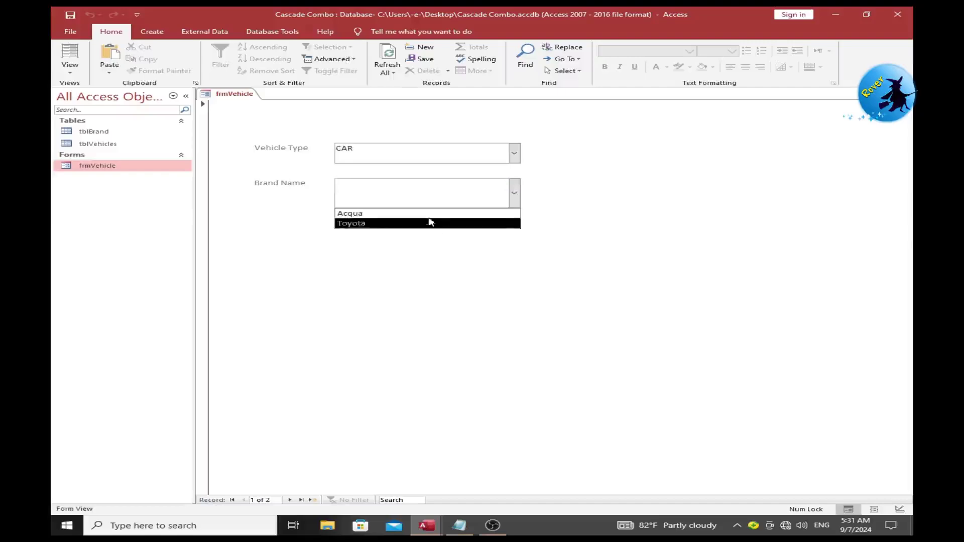
left_click(431, 258)
left_click(514, 153)
Step: Choose VAN as Vehicle Type, then pick Fargo and finally KDH as Brand Name
left_click(451, 180)
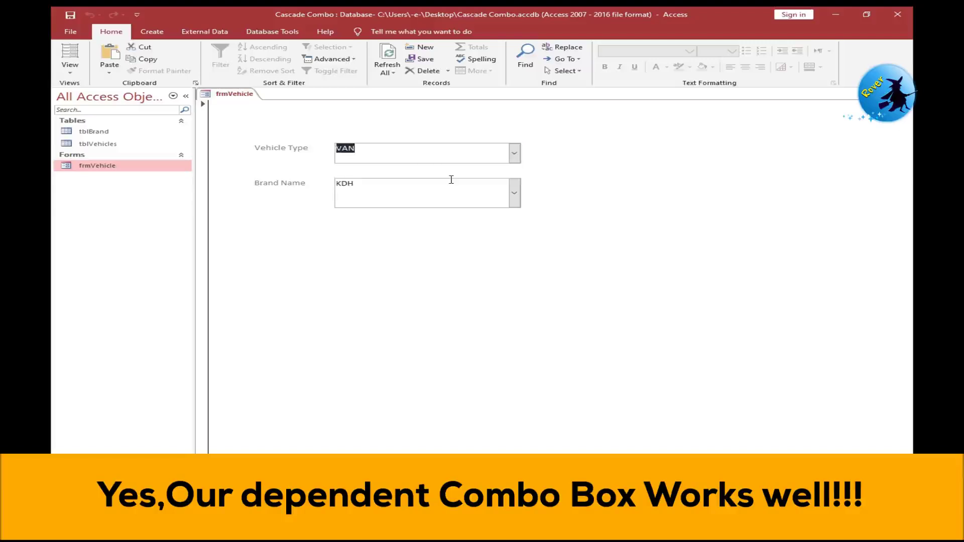
left_click(514, 193)
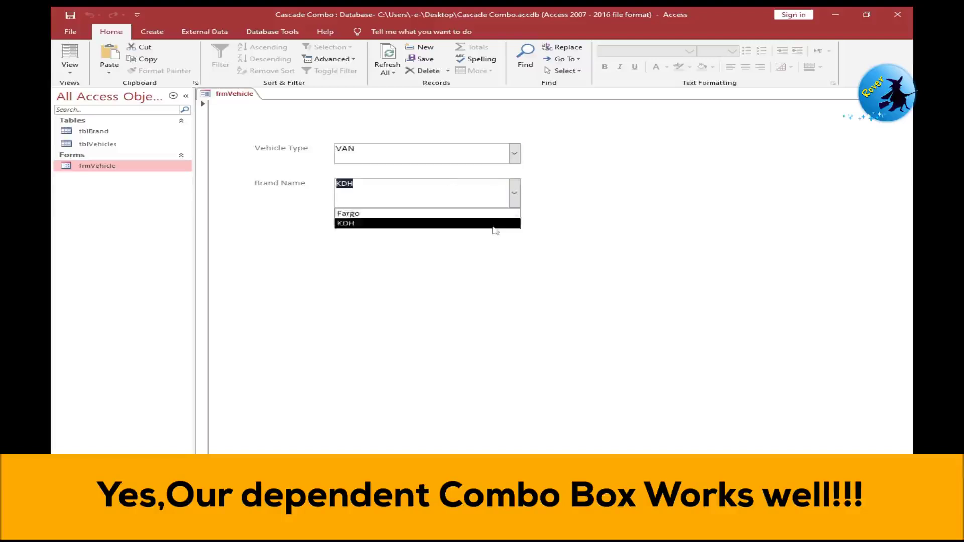
left_click(487, 214)
left_click(515, 192)
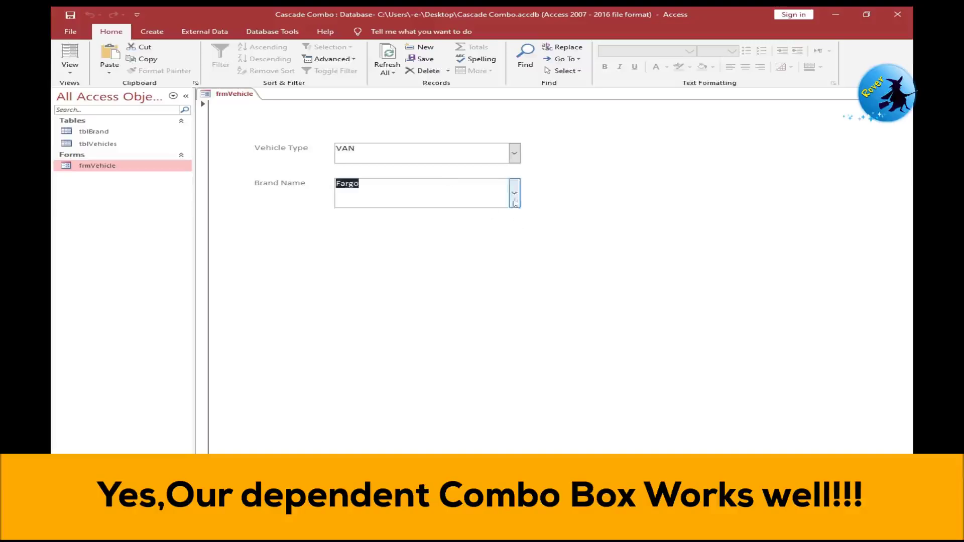
left_click(484, 224)
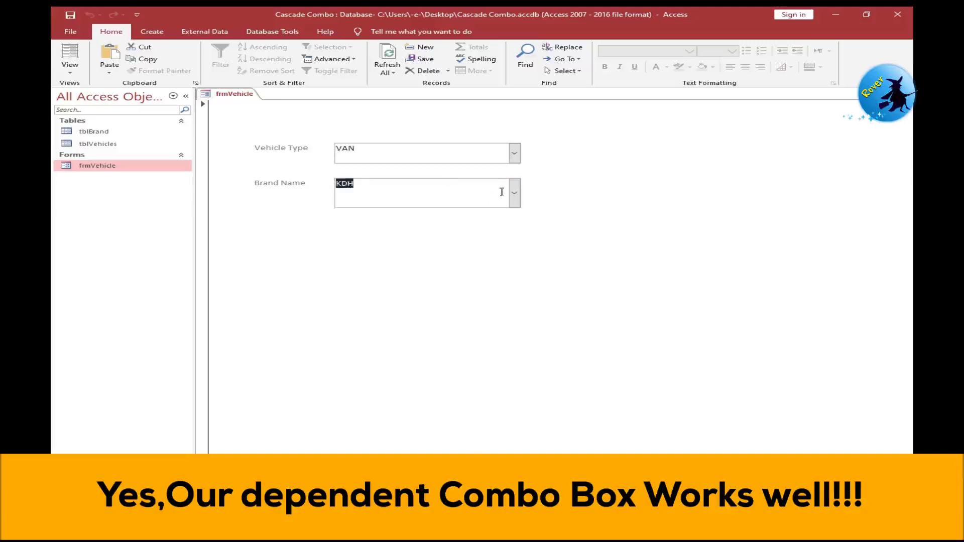